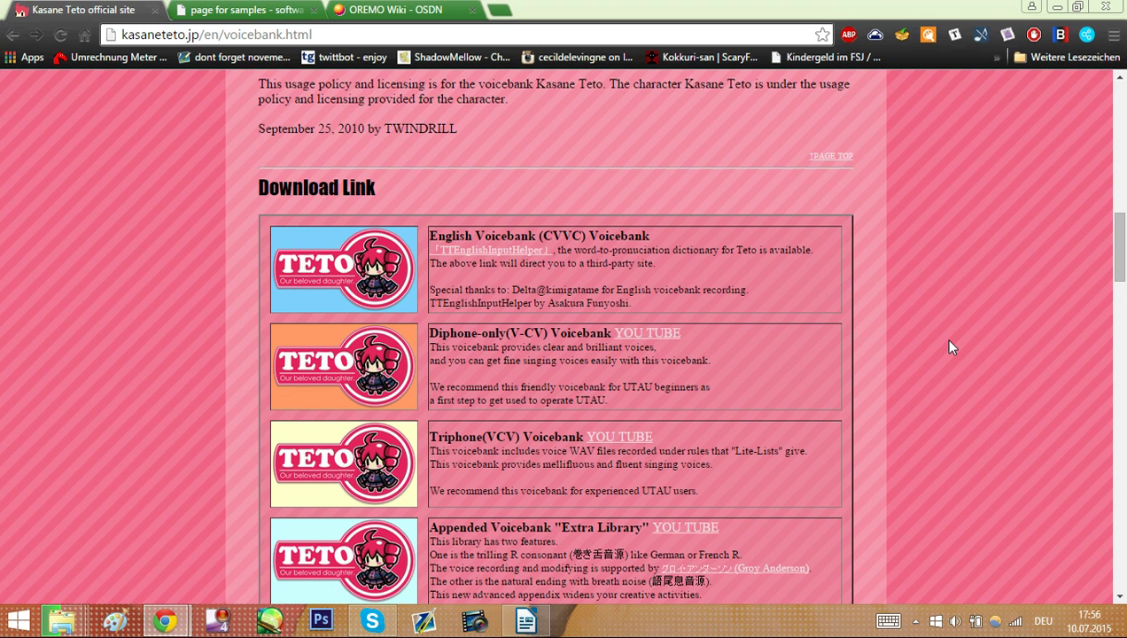
scroll(949, 347, down, 1)
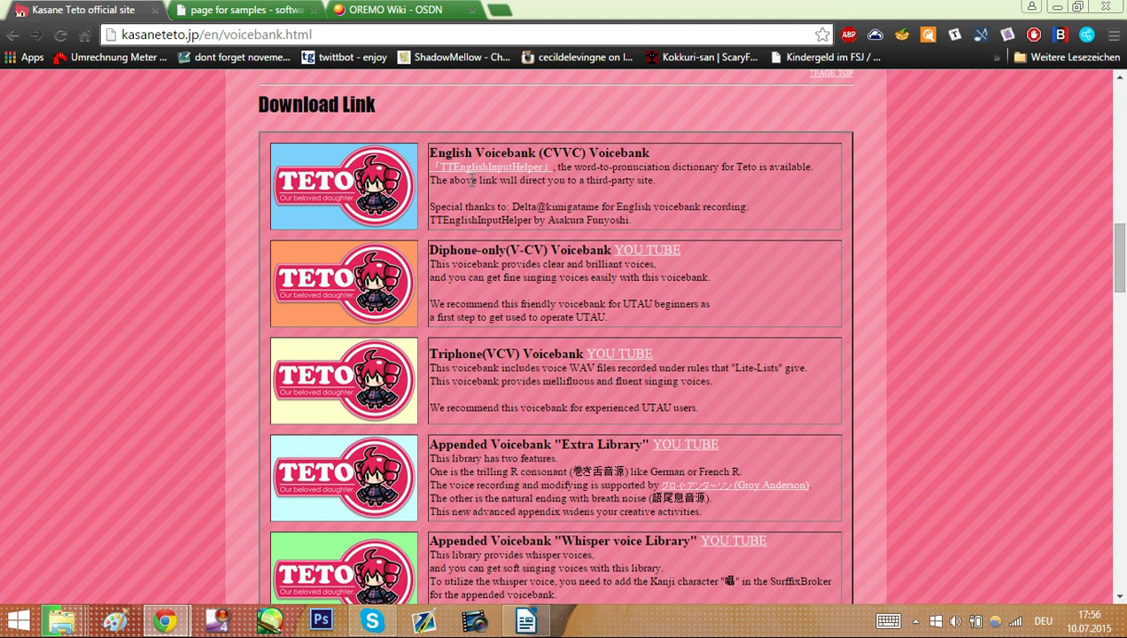
double_click(500, 354)
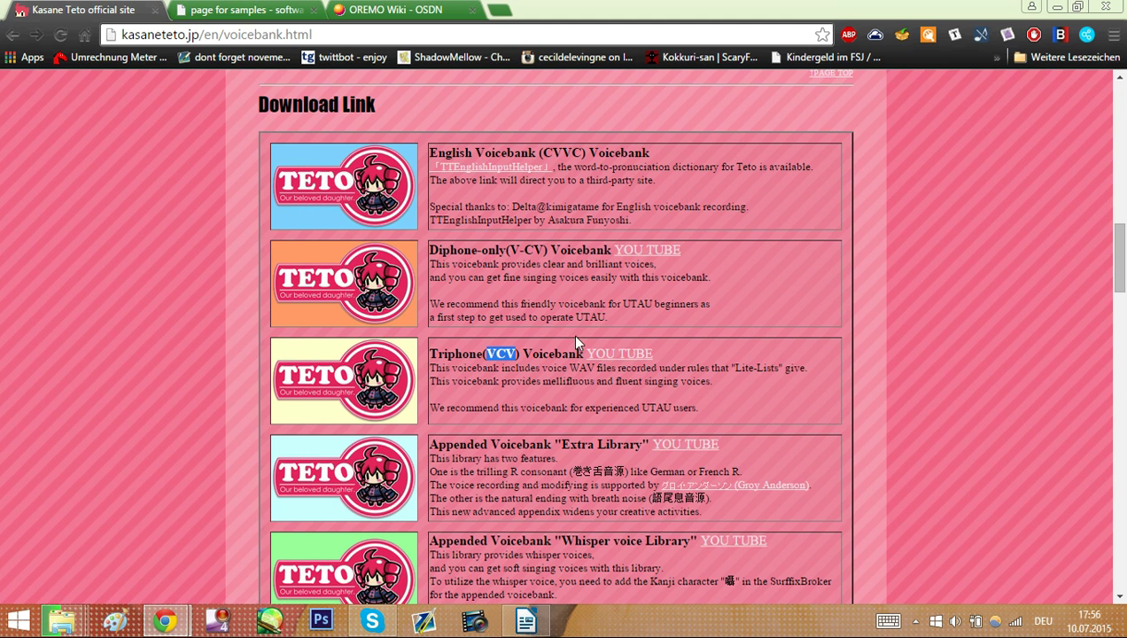
click(506, 365)
double_click(531, 250)
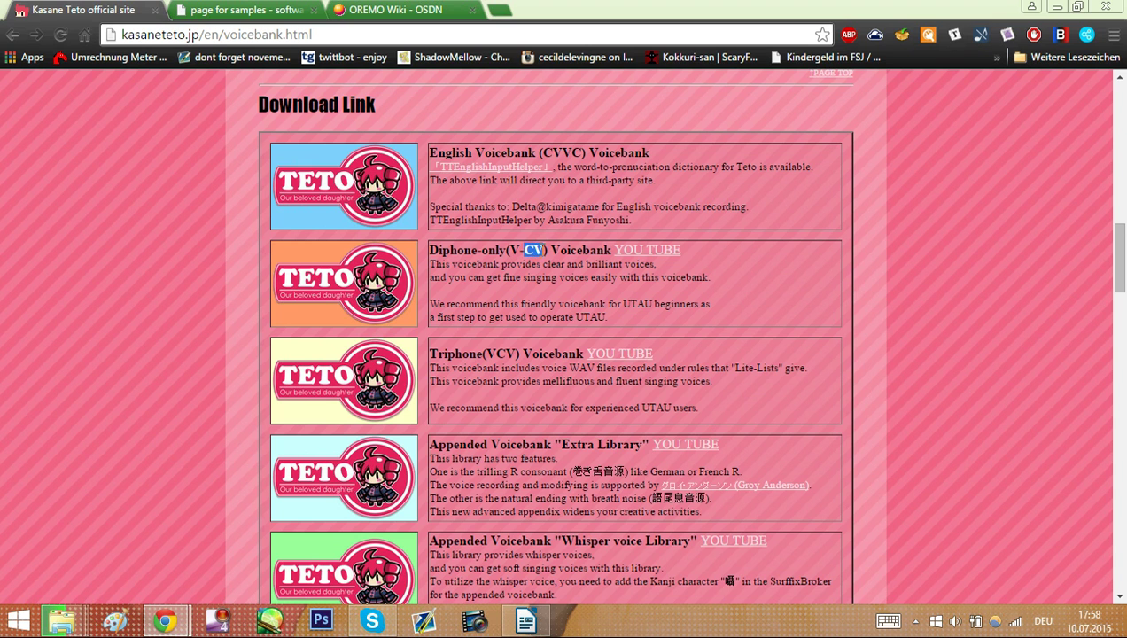
click(535, 248)
drag(548, 148, 561, 148)
click(547, 152)
click(429, 7)
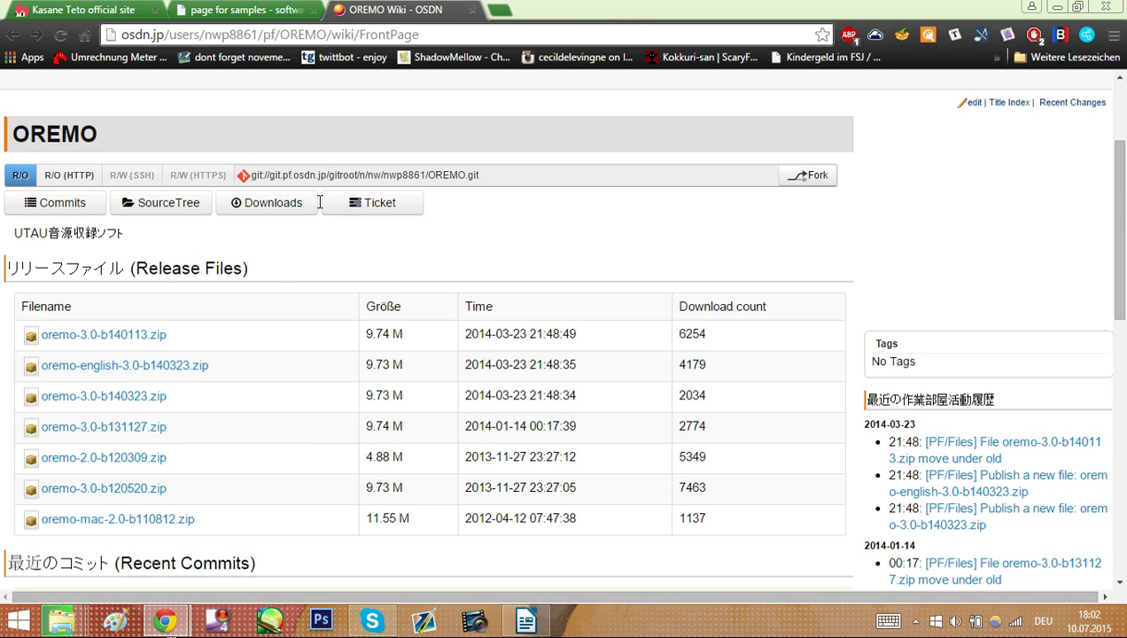
click(267, 8)
click(393, 8)
click(245, 9)
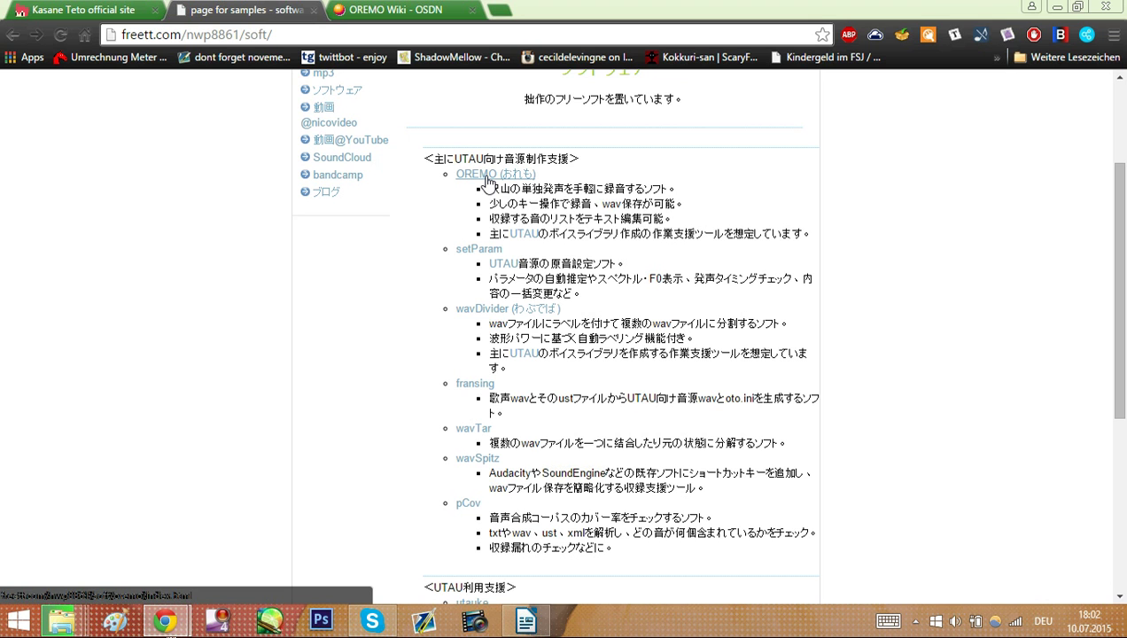
click(422, 7)
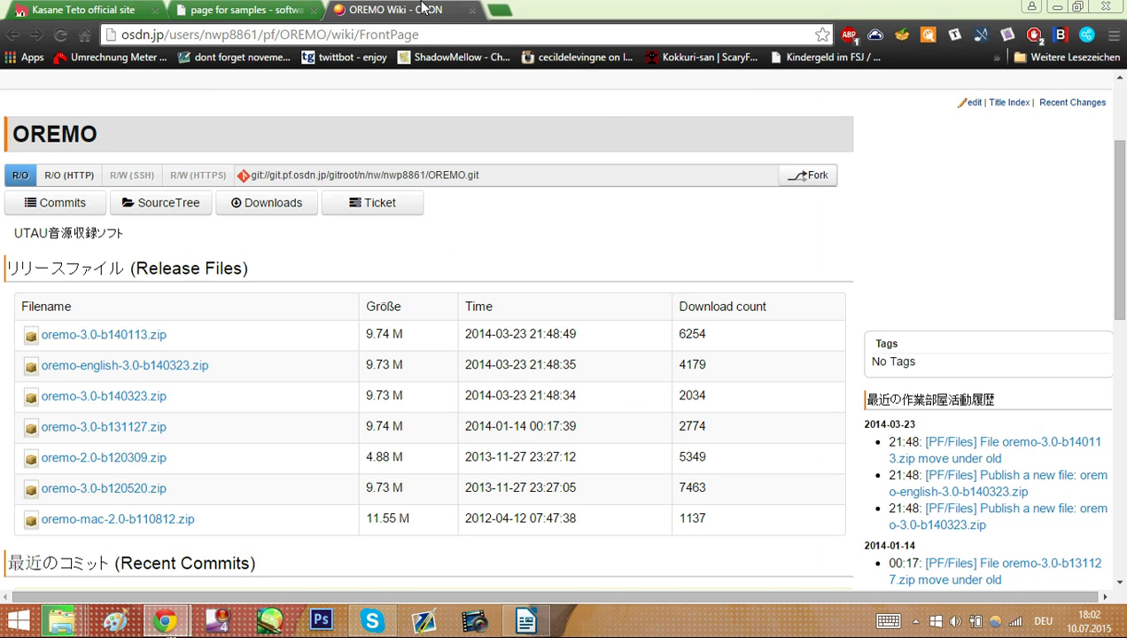
click(255, 8)
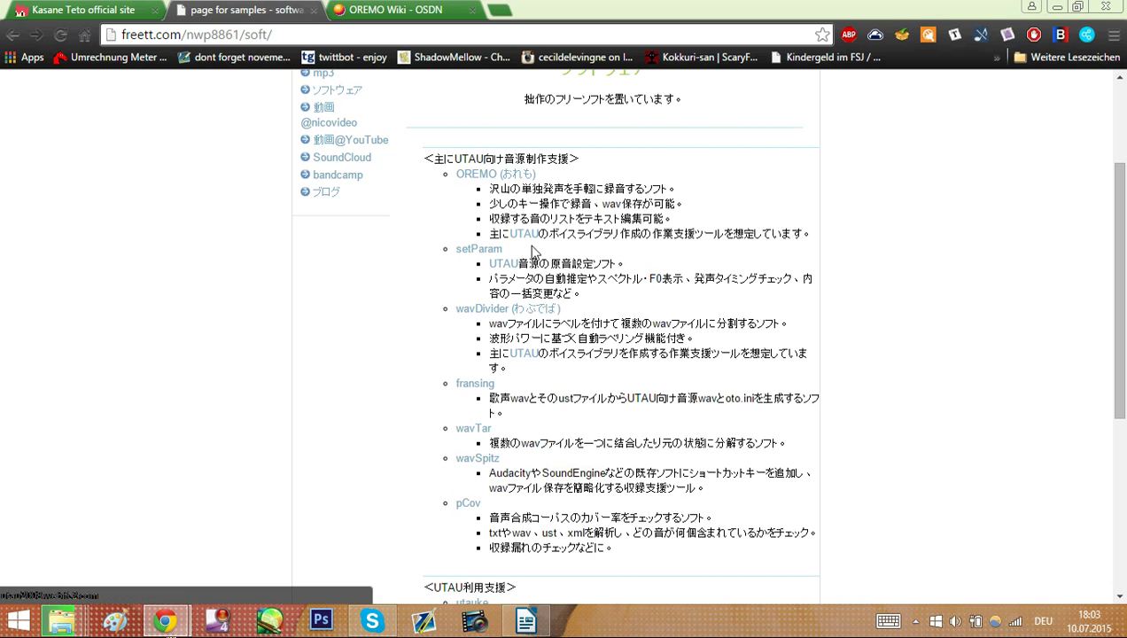
Open the OREMO page in a new tab and scroll down to its download section.
middle_click(493, 176)
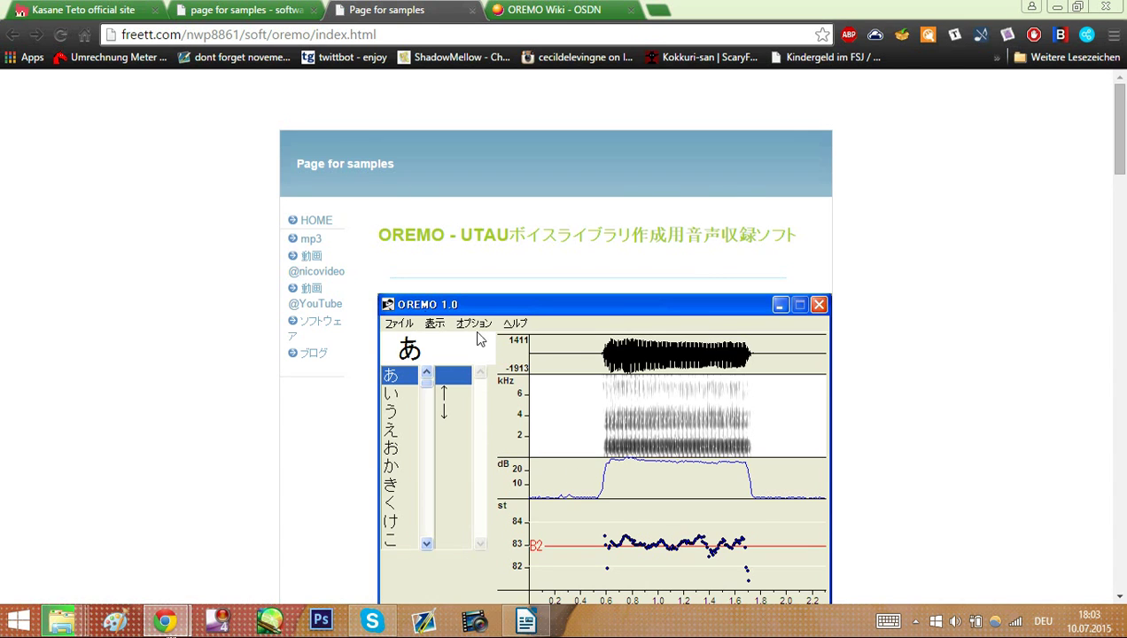
scroll(617, 337, down, 1)
scroll(617, 336, down, 9)
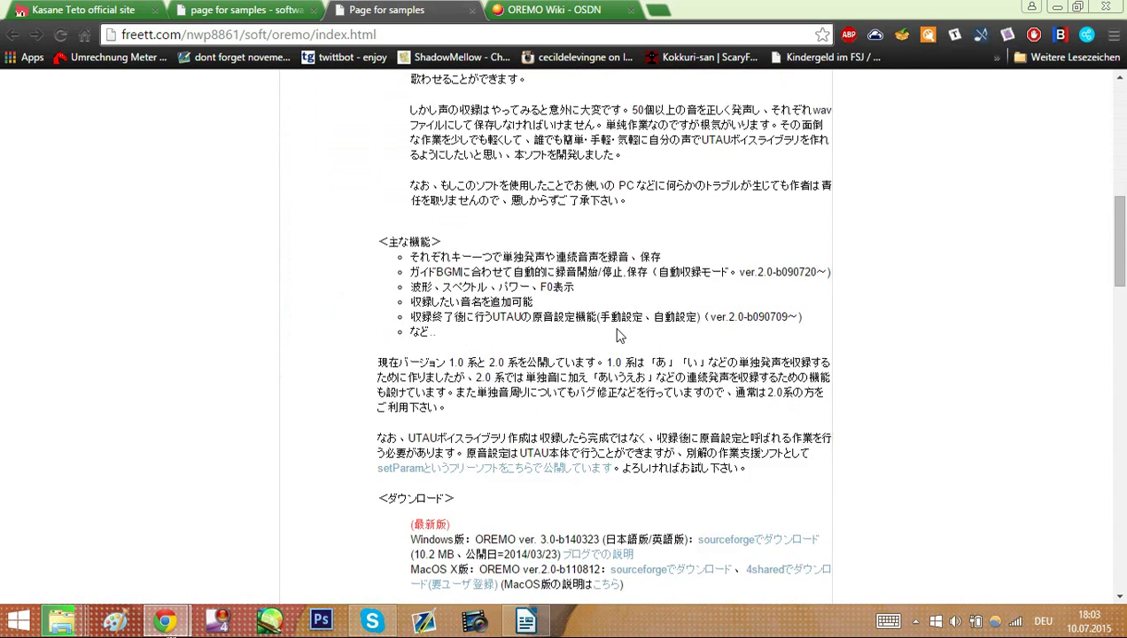
scroll(616, 363, down, 1)
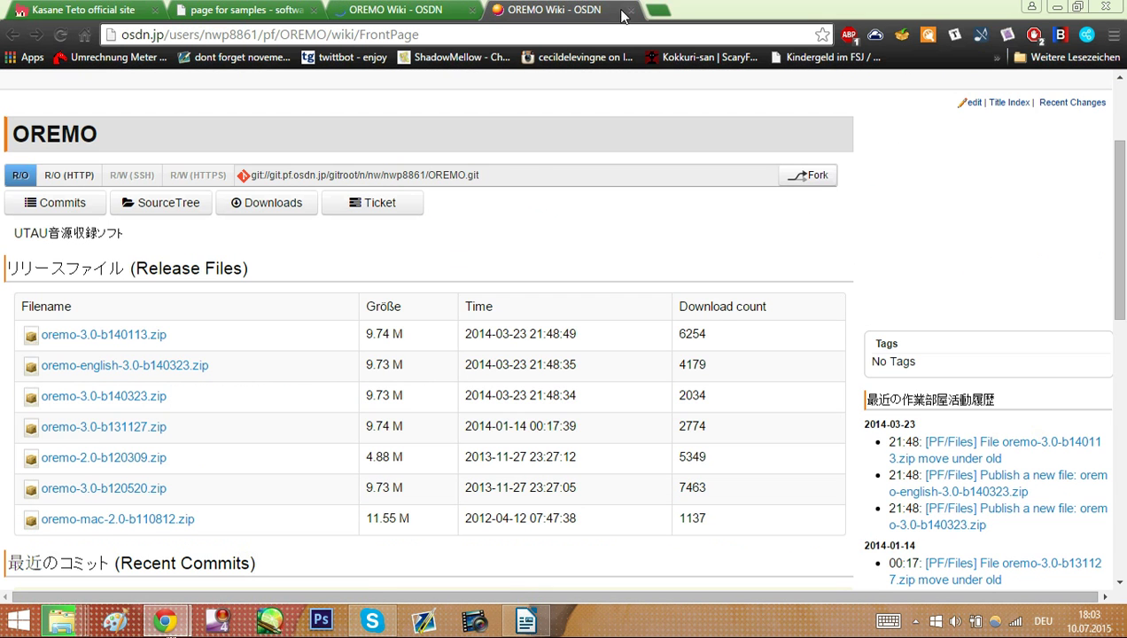
Close the duplicate wiki tab and start downloading oremo-english-3.0-b140323.zip.
click(630, 8)
scroll(2, 346, down, 3)
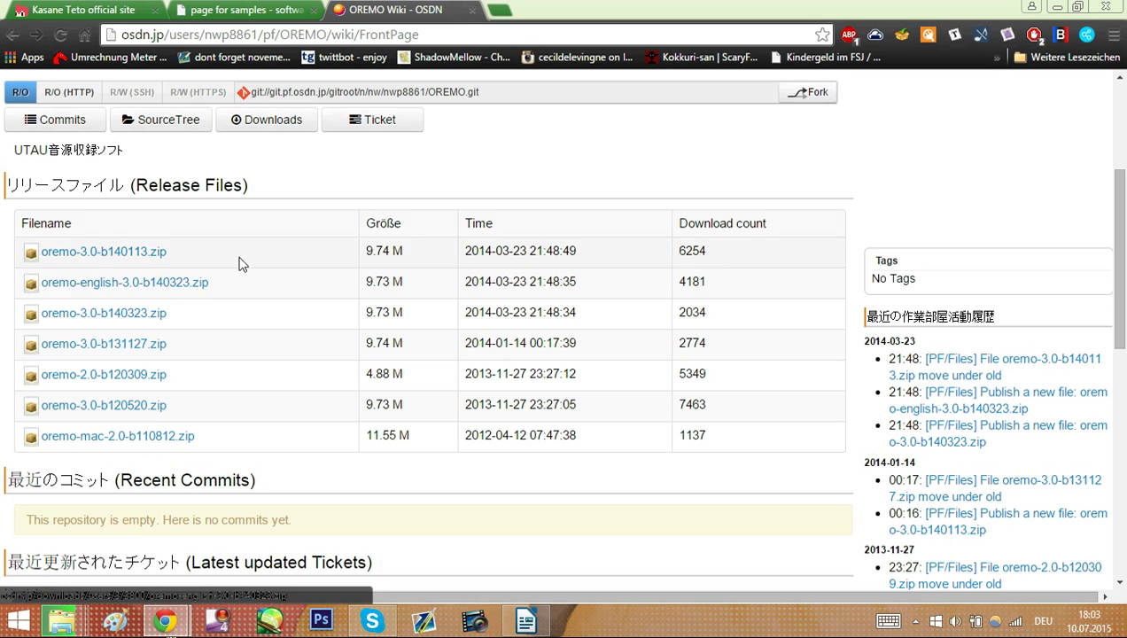
click(107, 287)
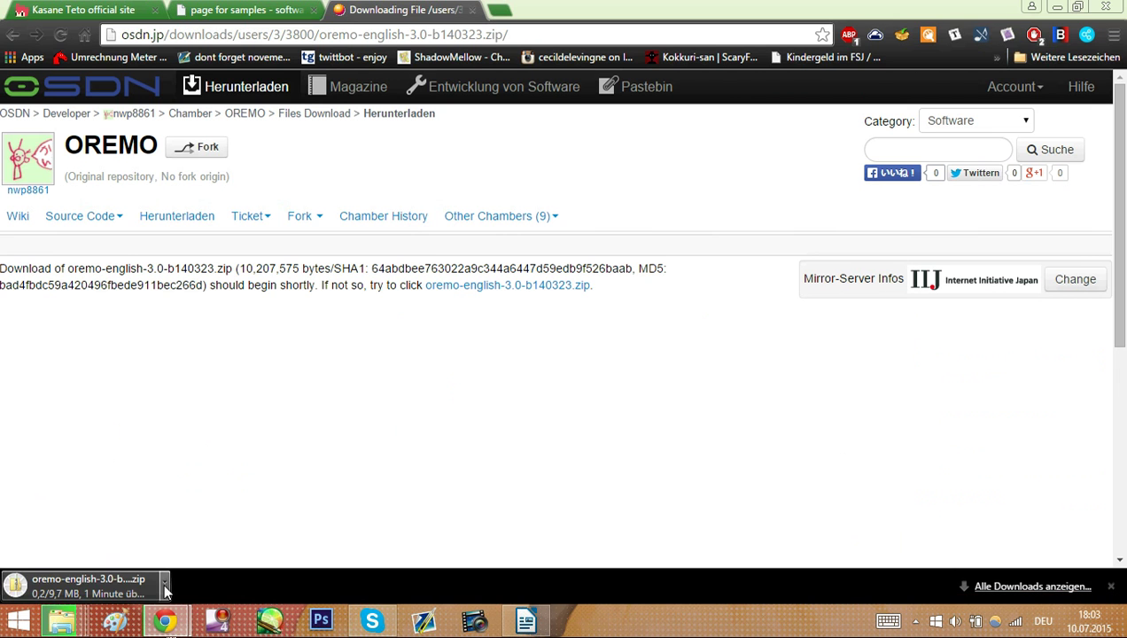
Cancel the running download with Abbrechen and close the download page.
click(163, 586)
click(219, 556)
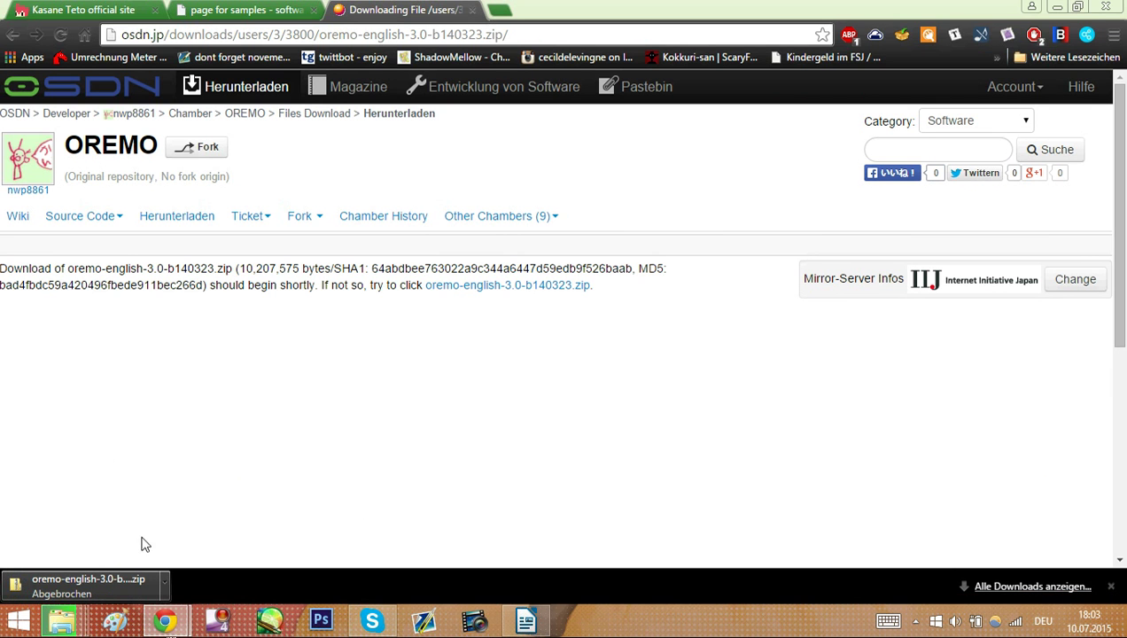
click(472, 9)
In Explorer, open the inner oremo-english-3.0-b140323 folder and run oremo.exe.
mouse_move(62, 625)
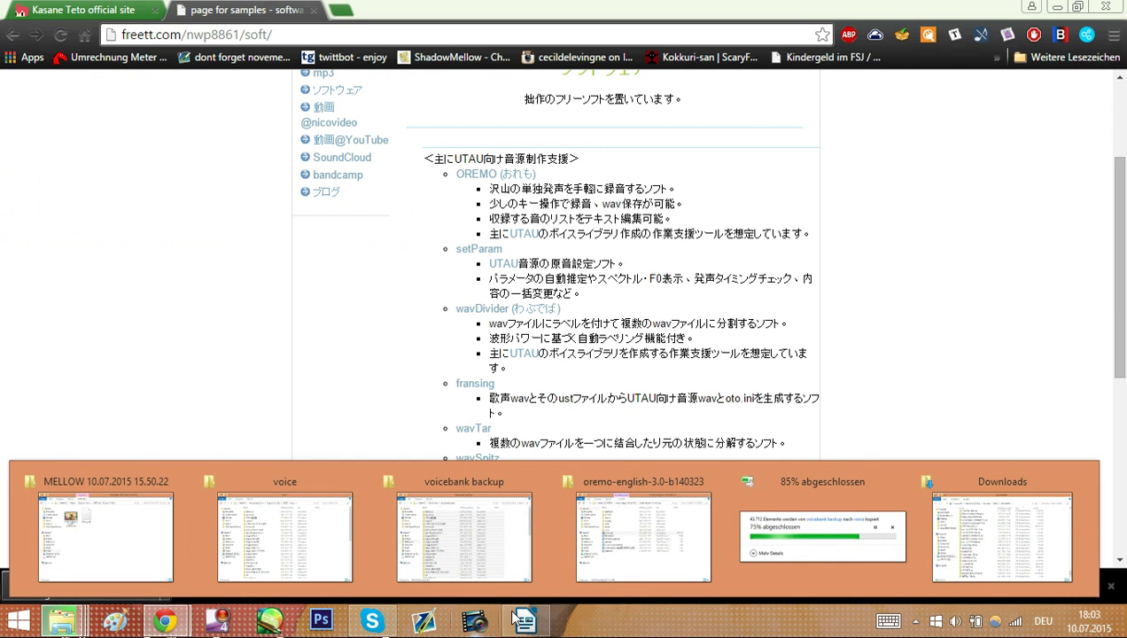
click(624, 558)
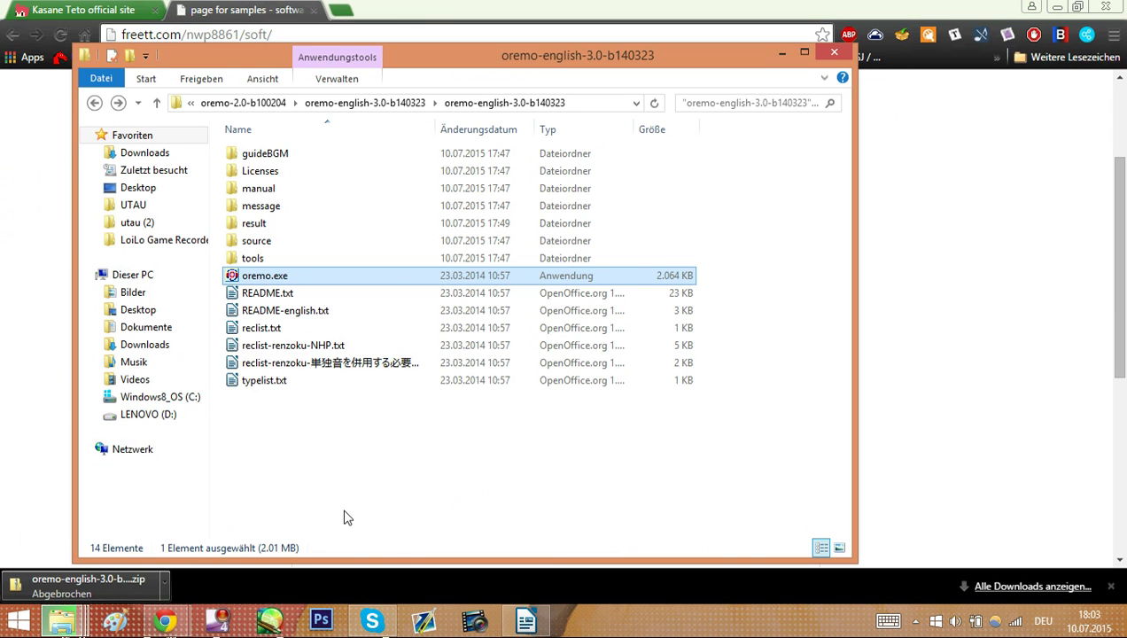
click(94, 102)
click(94, 102)
scroll(611, 348, down, 9)
scroll(610, 341, down, 1)
scroll(612, 344, up, 9)
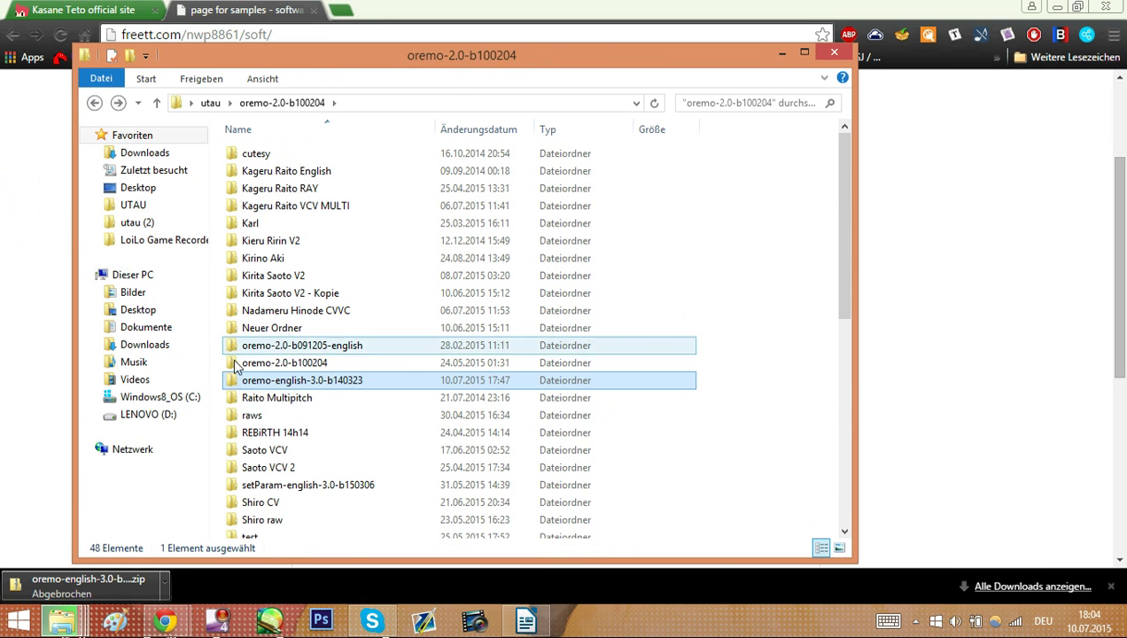
double_click(323, 387)
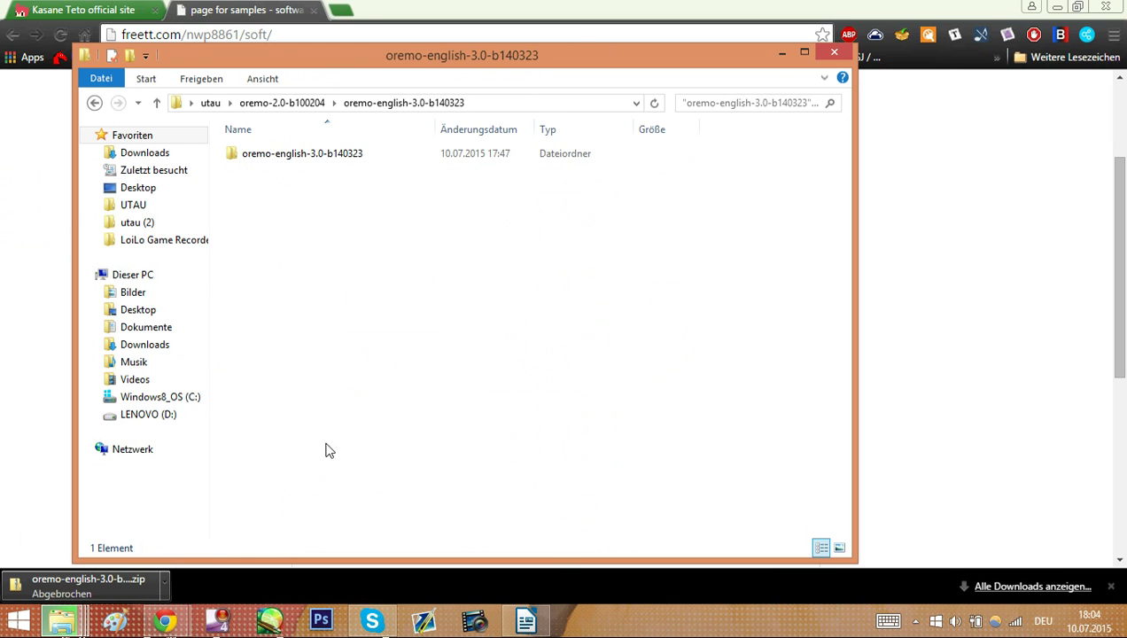
double_click(317, 155)
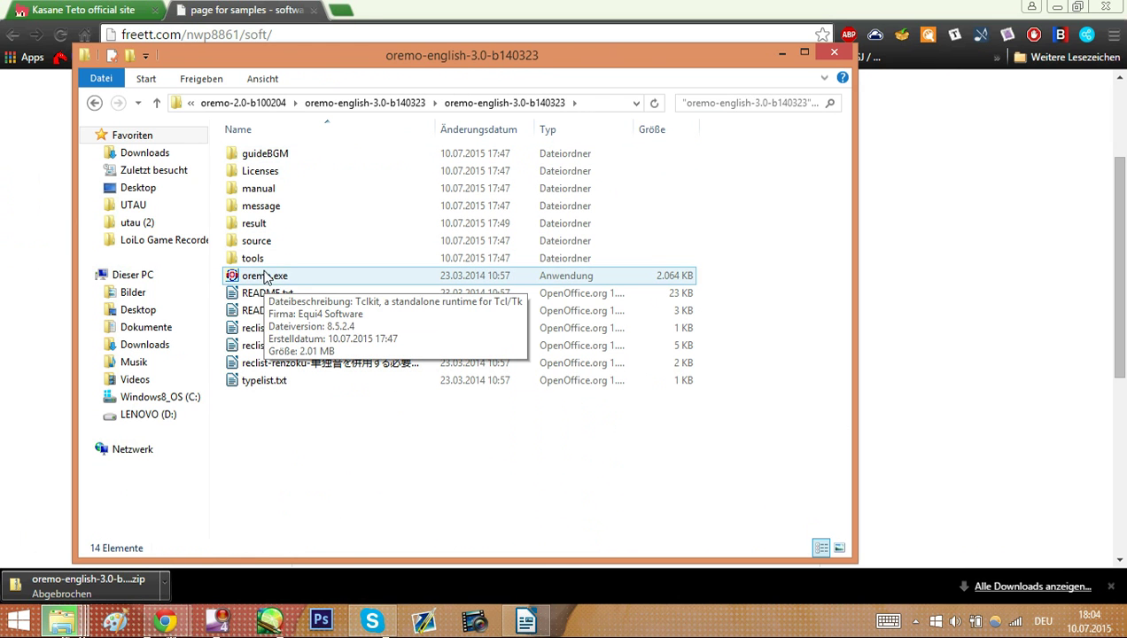
double_click(262, 280)
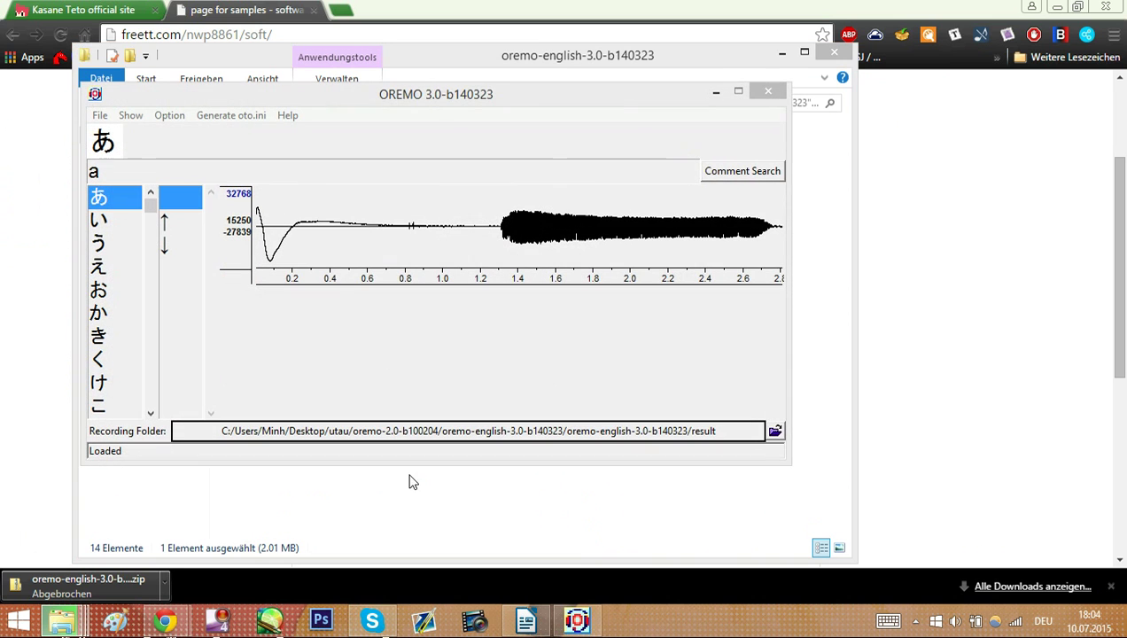
click(385, 106)
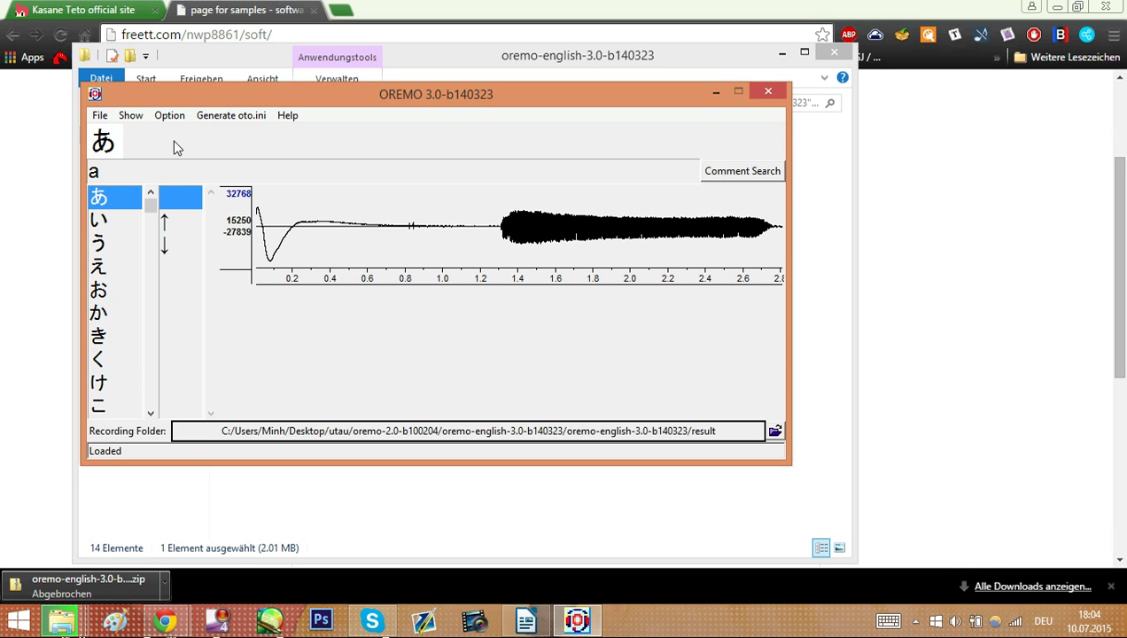
click(124, 171)
double_click(124, 173)
click(126, 173)
Step down the sample list from あ through い and え to し.
click(106, 207)
key(Down)
key(Down)
key(Down)
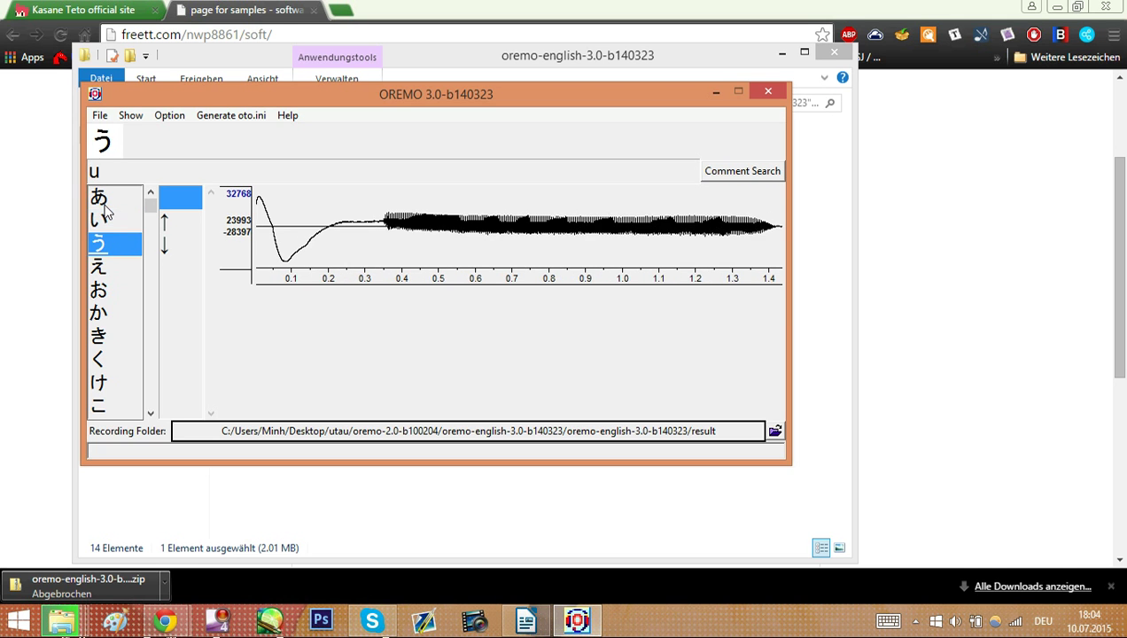
key(Down)
key(Down)
key(Down)
key(Down)
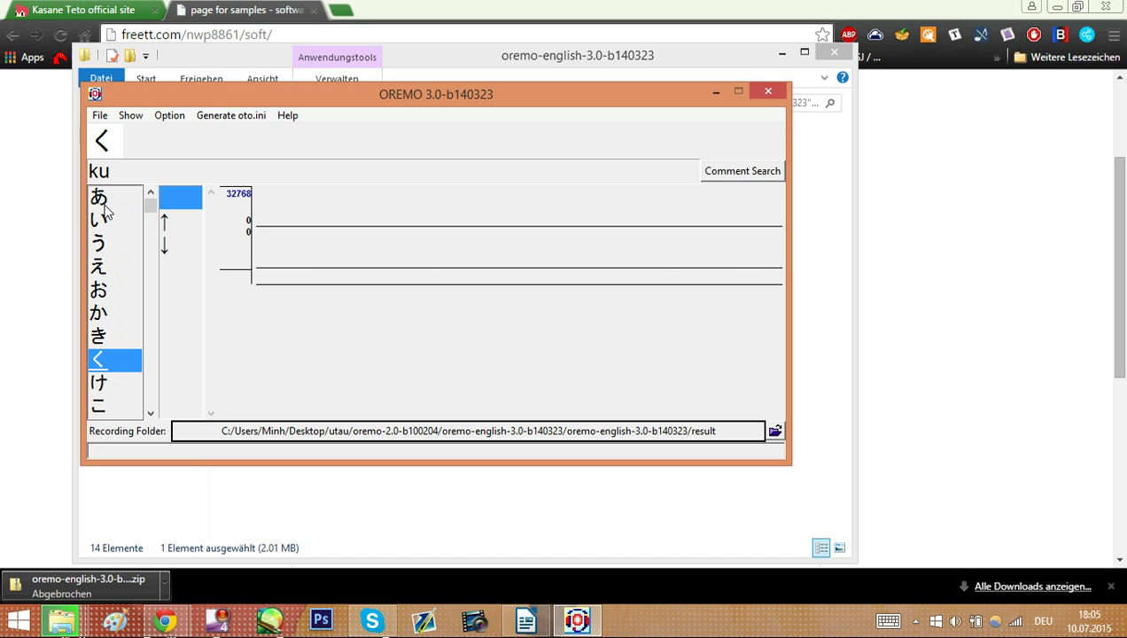
key(Down)
key(Down)
key(Down)
key(Down)
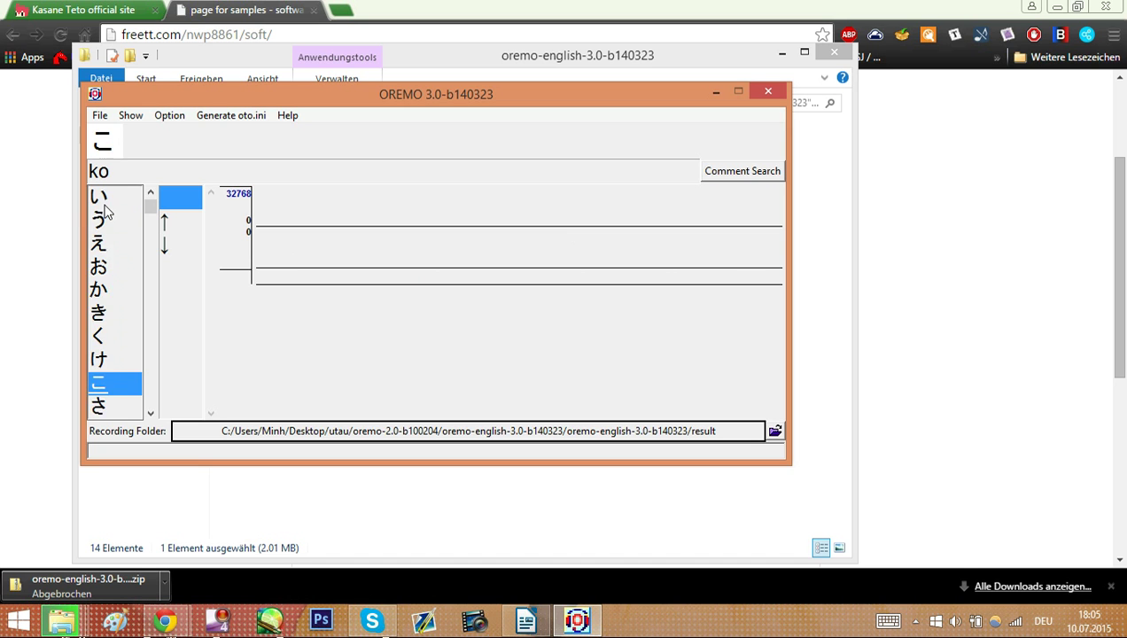
Scroll back up the kana list, select the romaji field, and choose the あ sample.
scroll(104, 210, up, 1)
scroll(105, 210, down, 15)
scroll(104, 210, up, 1)
scroll(105, 210, down, 3)
scroll(104, 210, down, 2)
scroll(105, 210, up, 15)
scroll(105, 210, up, 1)
scroll(104, 210, down, 15)
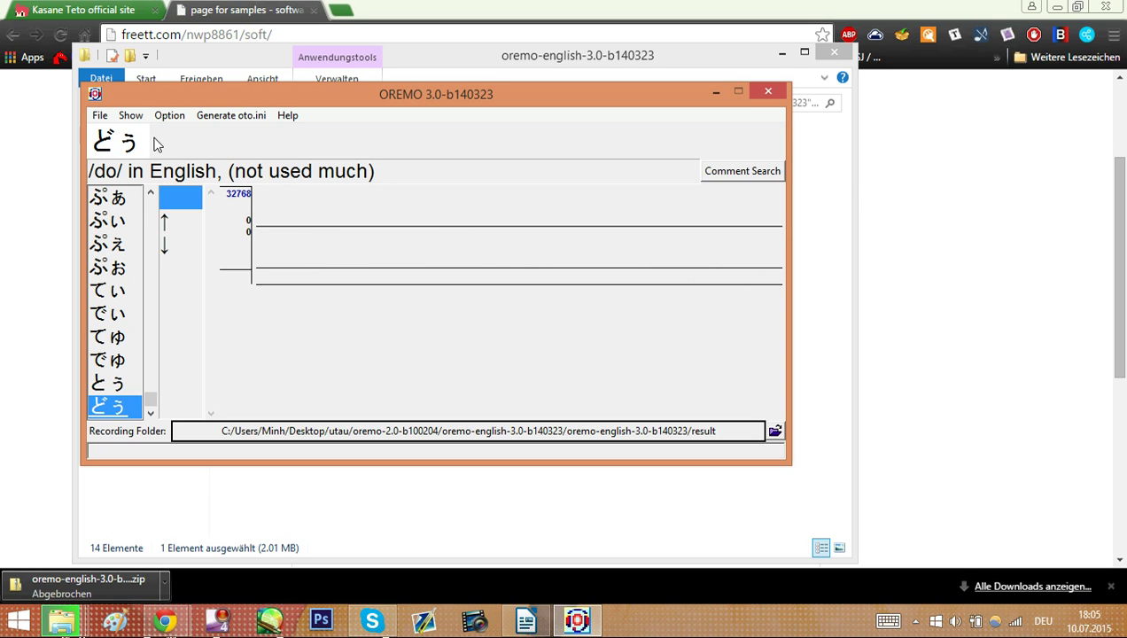
scroll(154, 144, up, 15)
scroll(152, 145, down, 3)
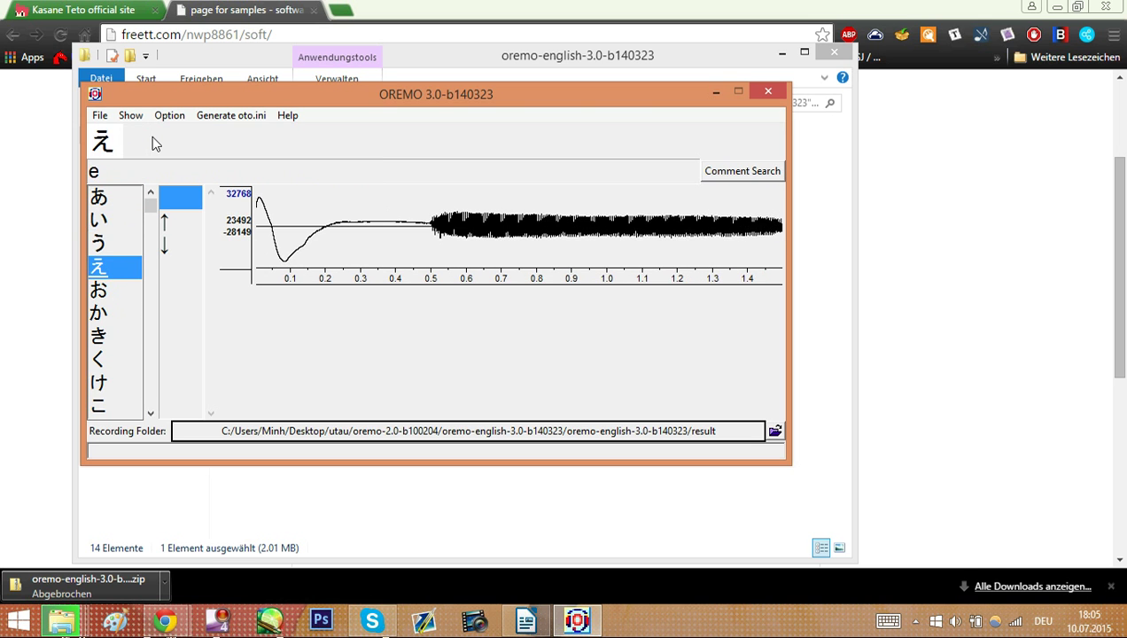
scroll(129, 164, up, 2)
double_click(131, 168)
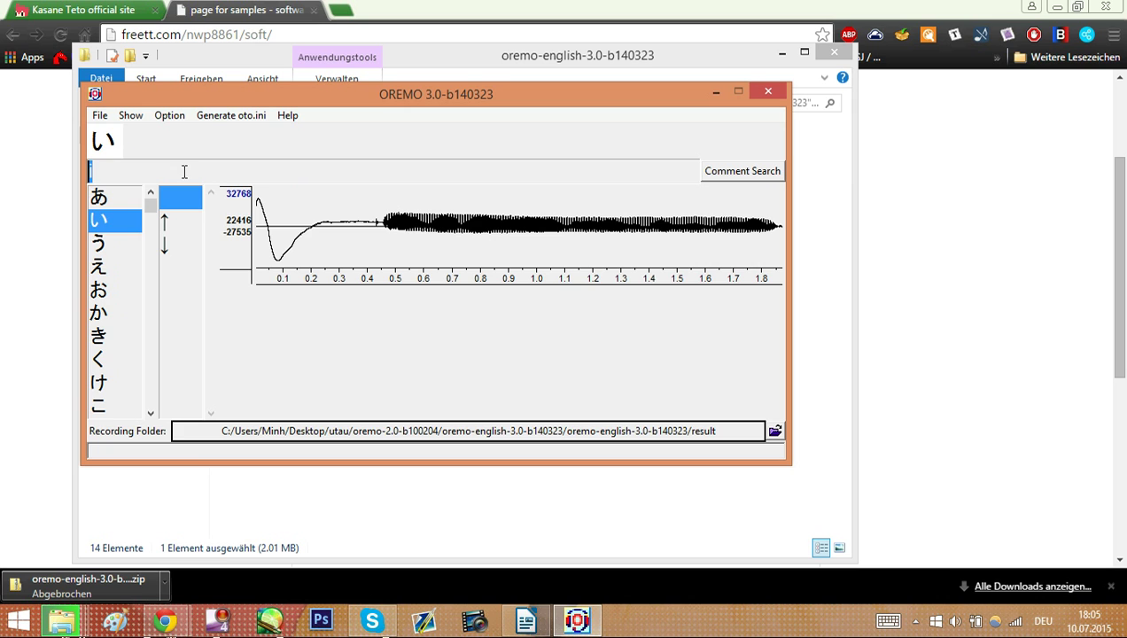
click(98, 199)
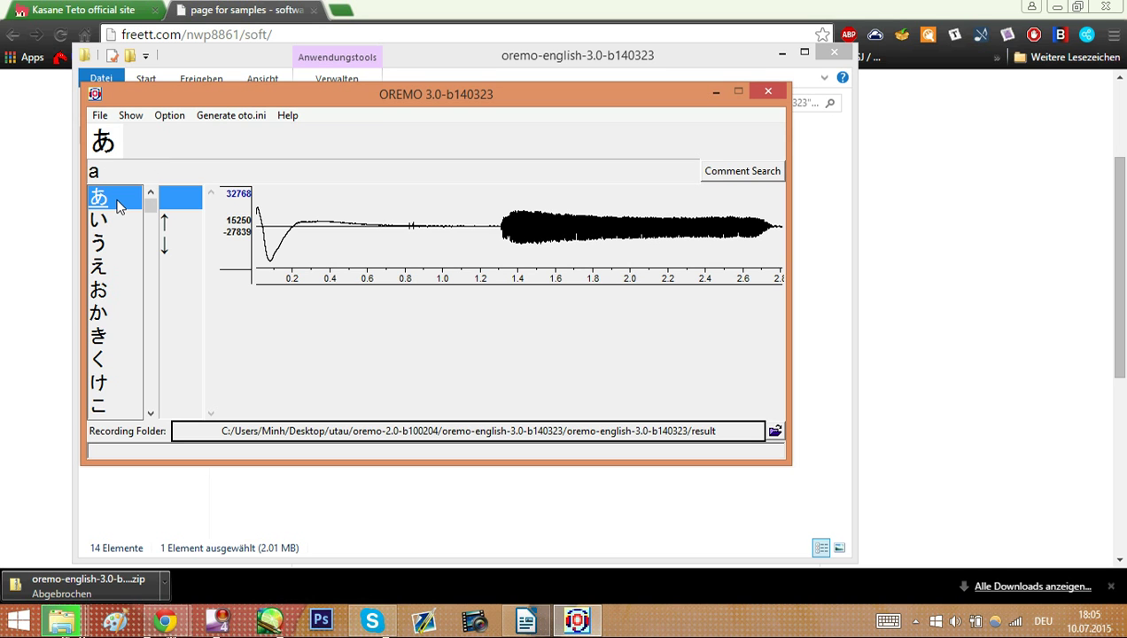
Record two takes of あ, play back the final take, then move on to い.
key(r)
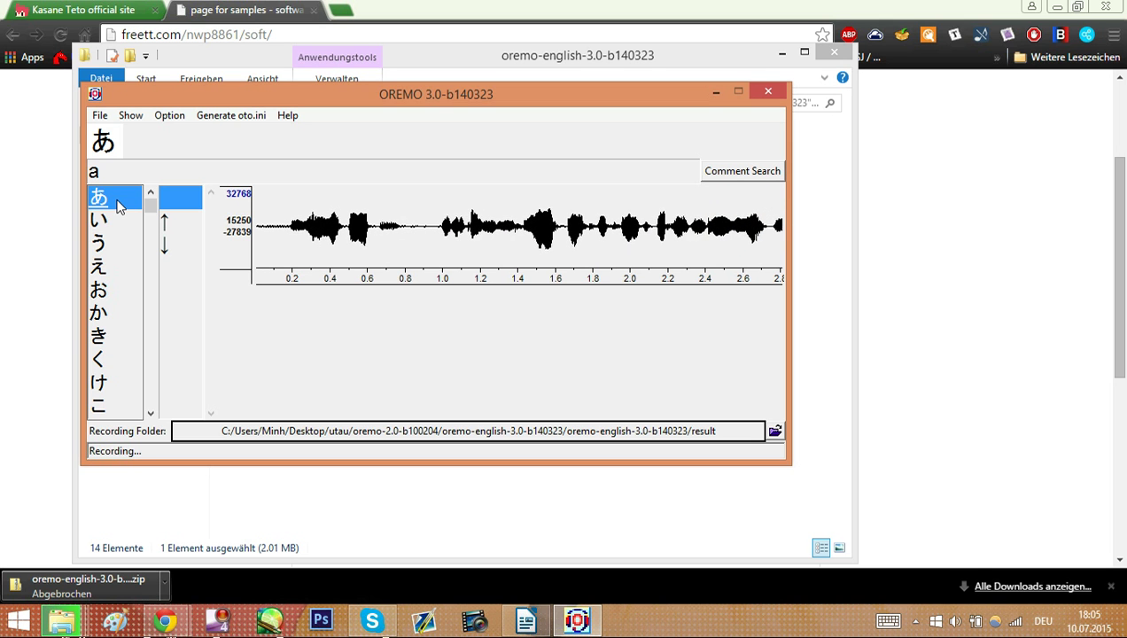
key(r)
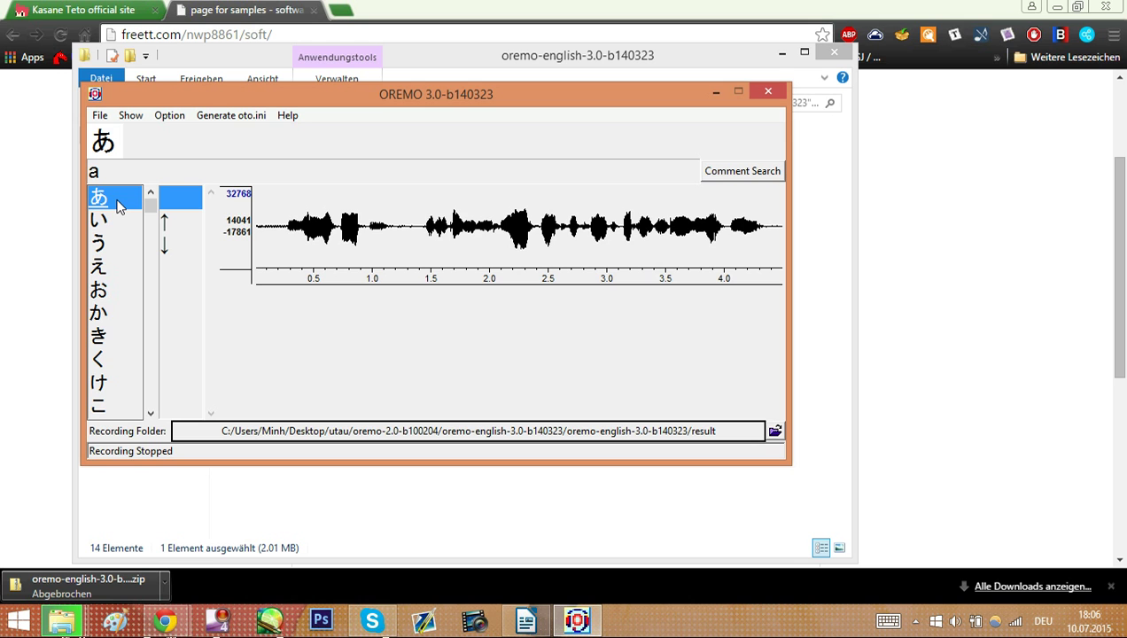
key(r)
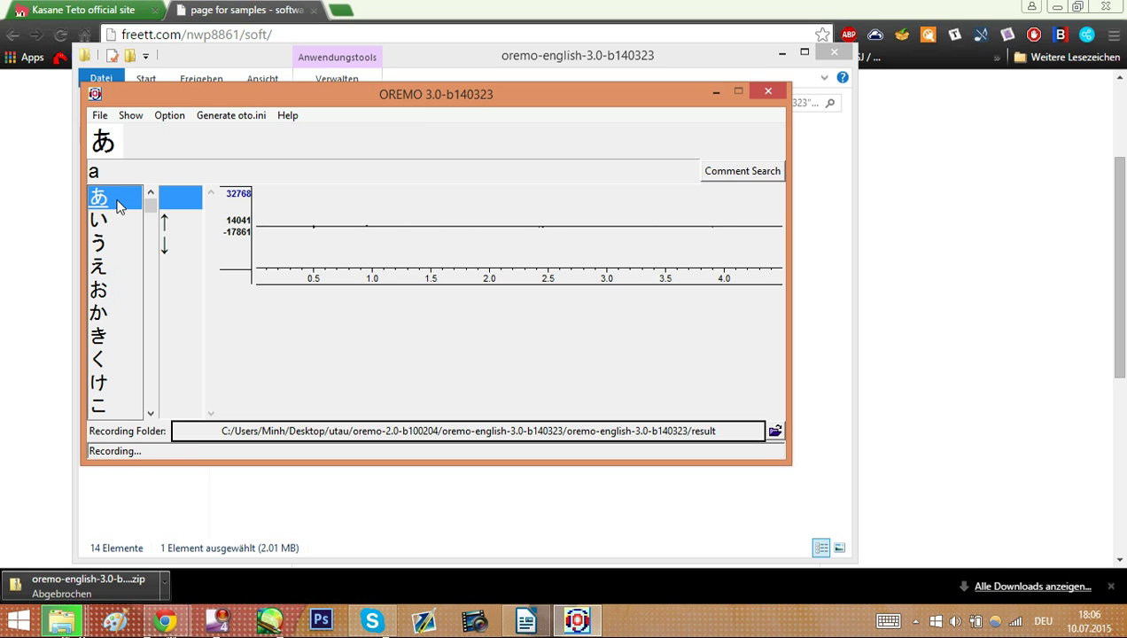
key(r)
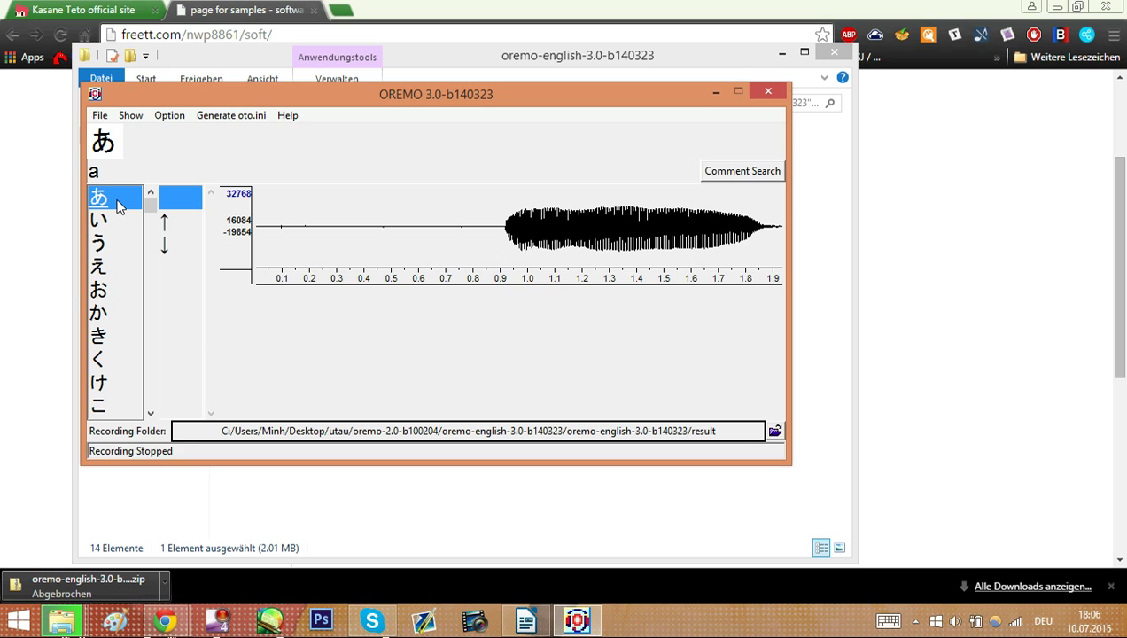
key(space)
key(Down)
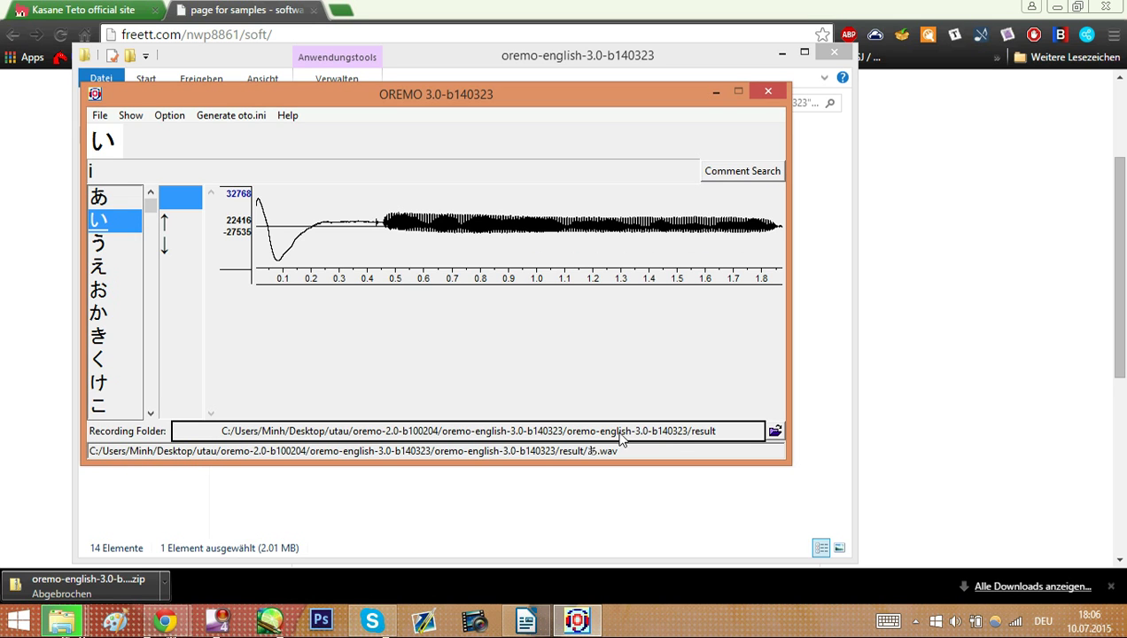
Browse the recording-folder chooser, cancel to keep the result folder, then select い.
click(774, 431)
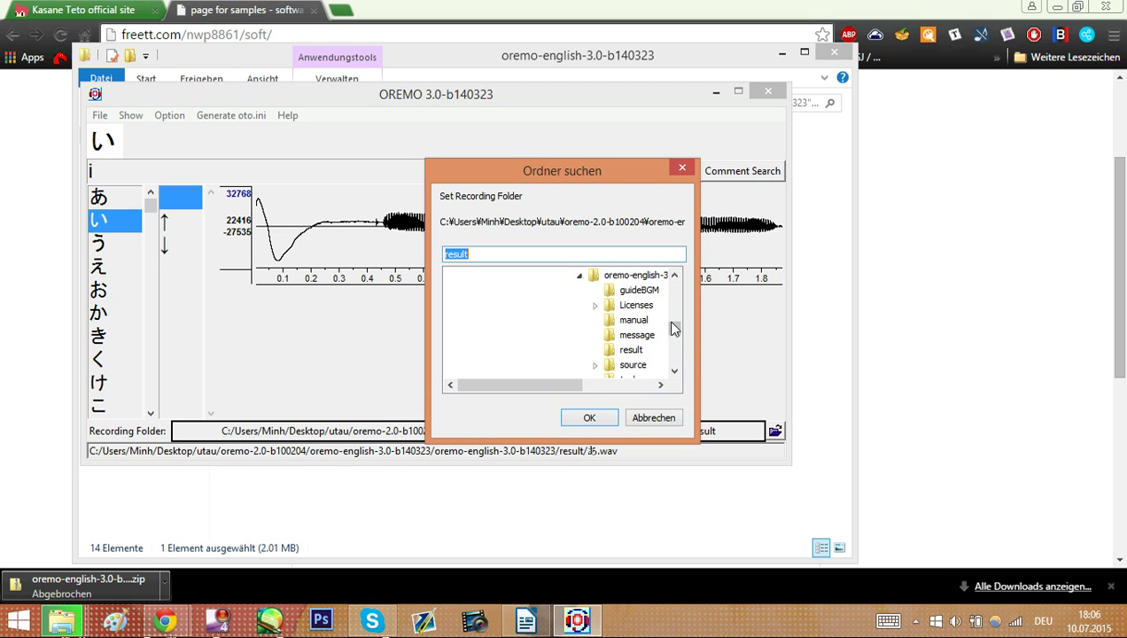
click(674, 372)
click(674, 372)
click(674, 372)
click(674, 372)
click(675, 372)
click(674, 275)
click(674, 275)
click(674, 275)
click(674, 276)
click(674, 275)
click(675, 276)
click(654, 418)
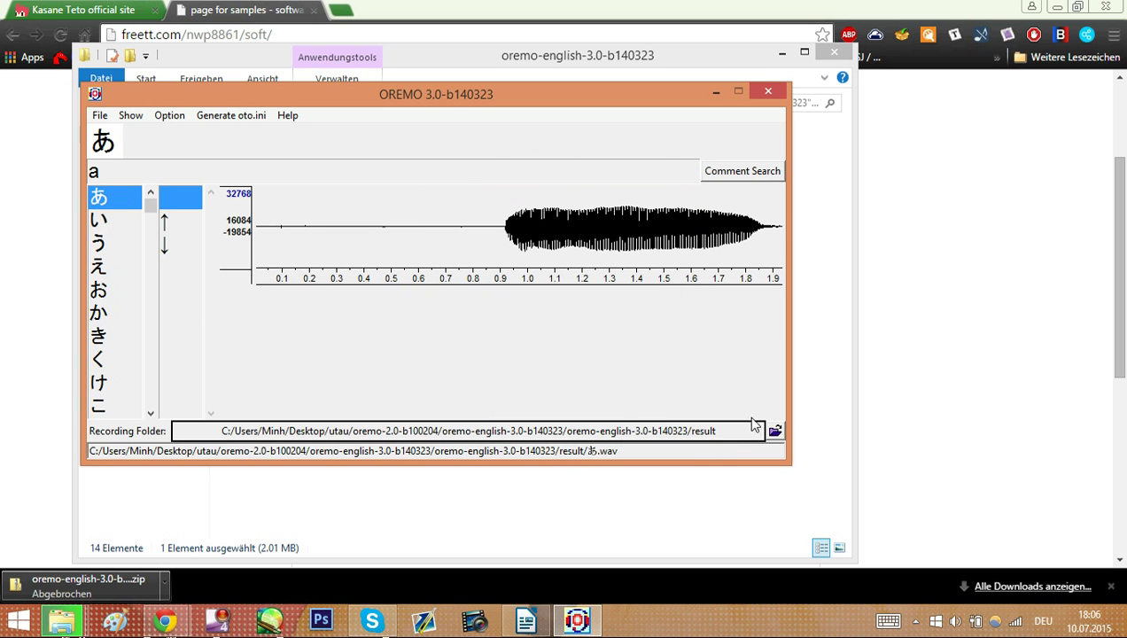
click(130, 221)
Switch between the あ and い samples, ending on the 1.9-second あ take.
click(113, 196)
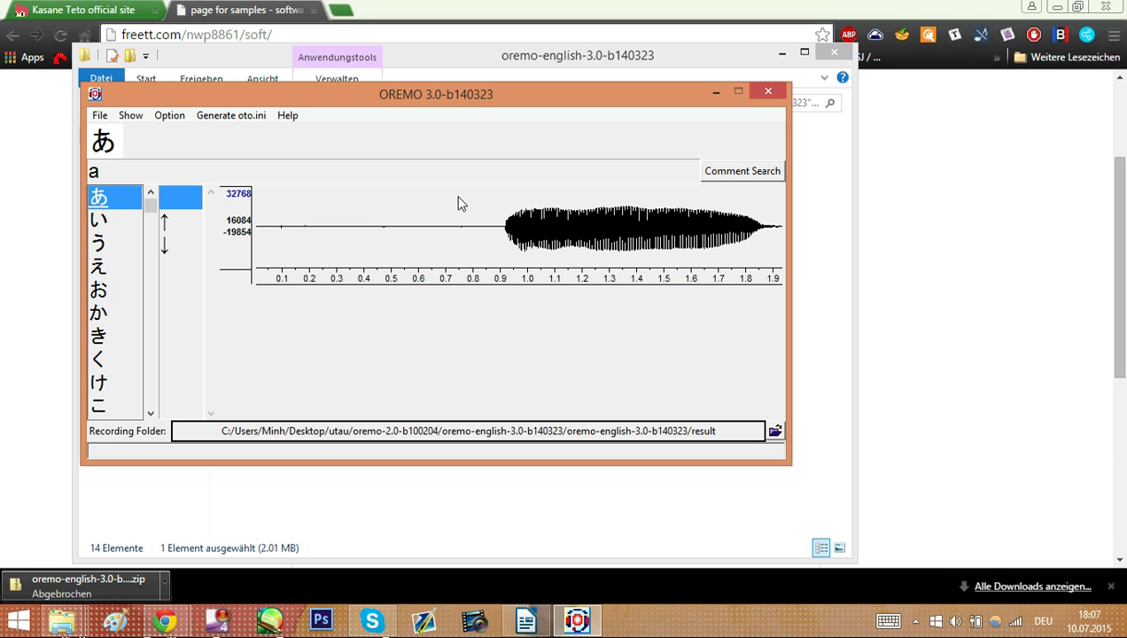
click(110, 220)
click(105, 200)
scroll(102, 210, down, 2)
scroll(105, 211, up, 2)
Turn on Show F0 and open the Pitch Guide at C3 (131 Hz), moved to the top right.
click(135, 117)
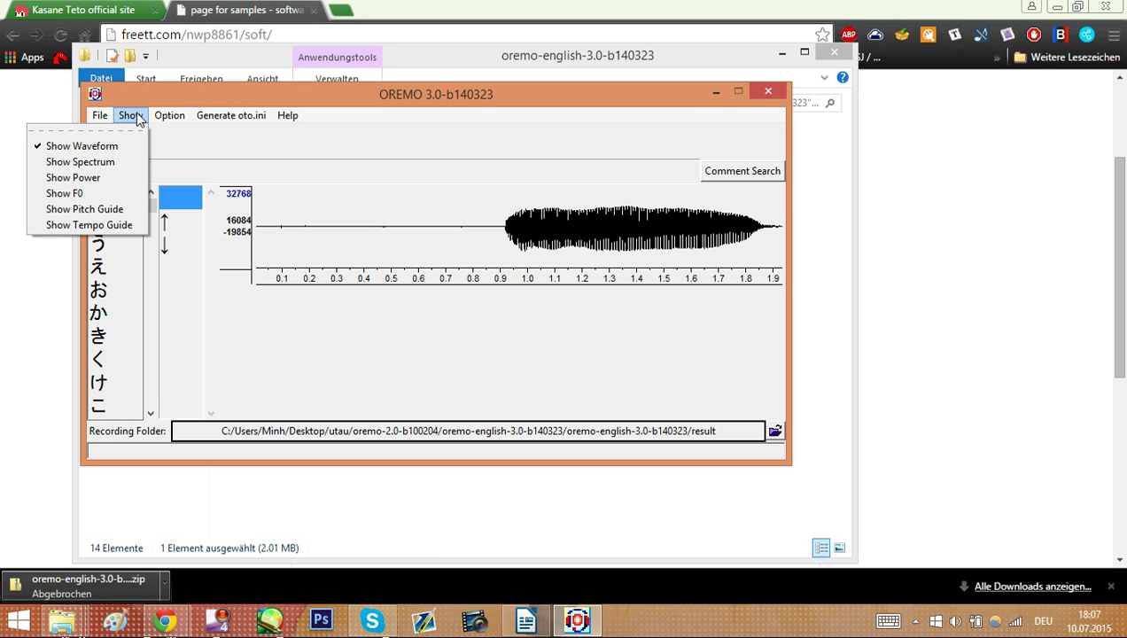
click(74, 191)
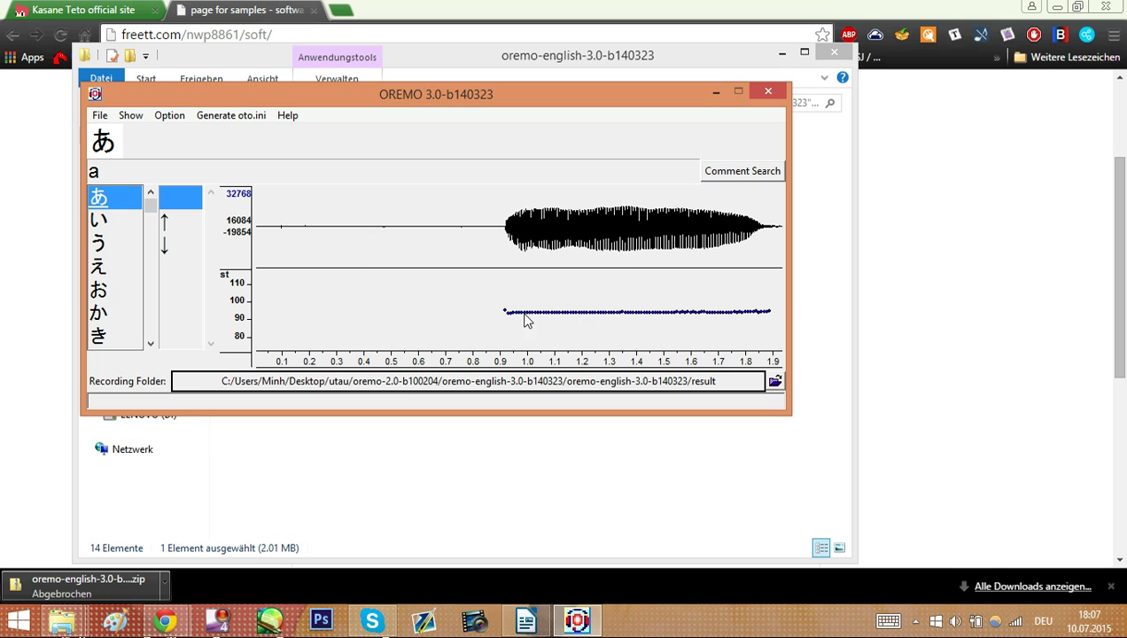
click(130, 115)
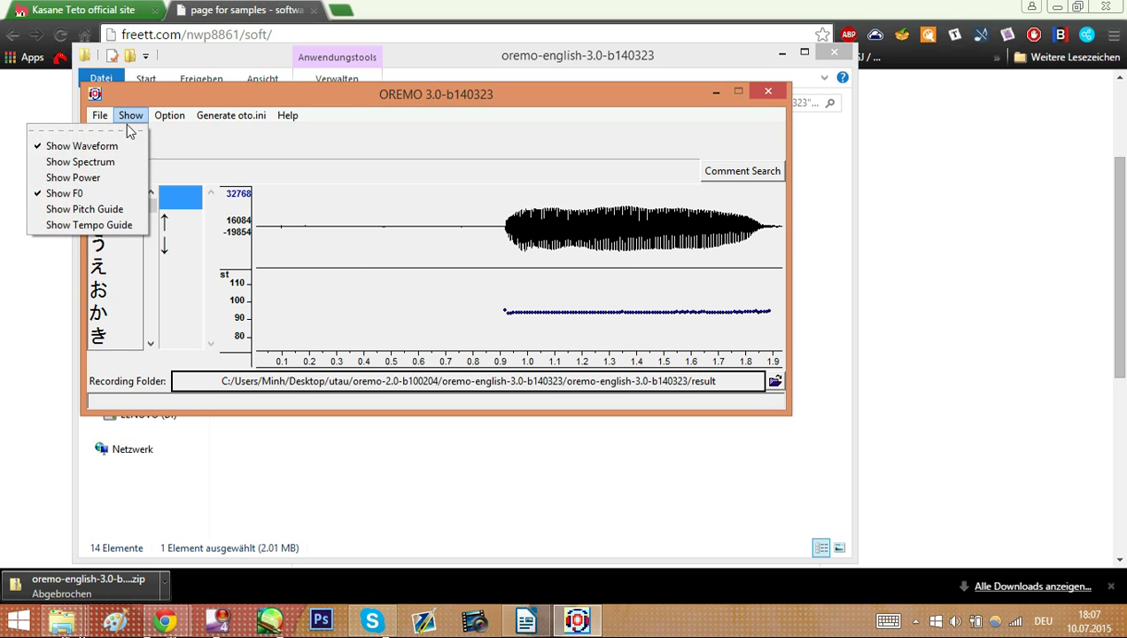
click(106, 209)
drag(226, 119, 929, 85)
click(926, 108)
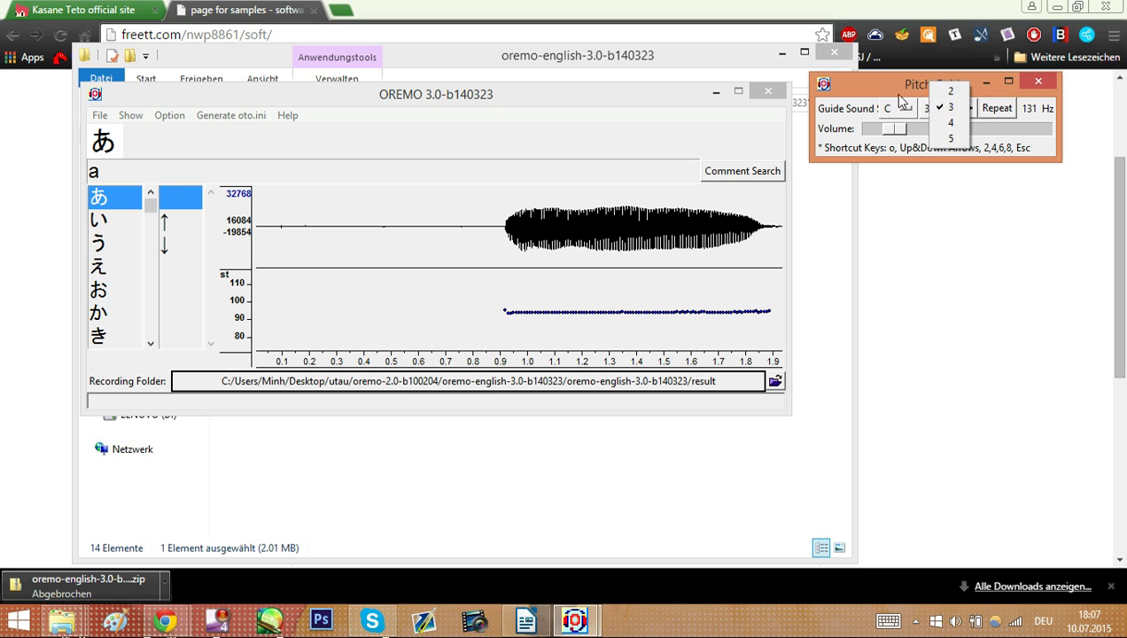
click(910, 110)
click(910, 109)
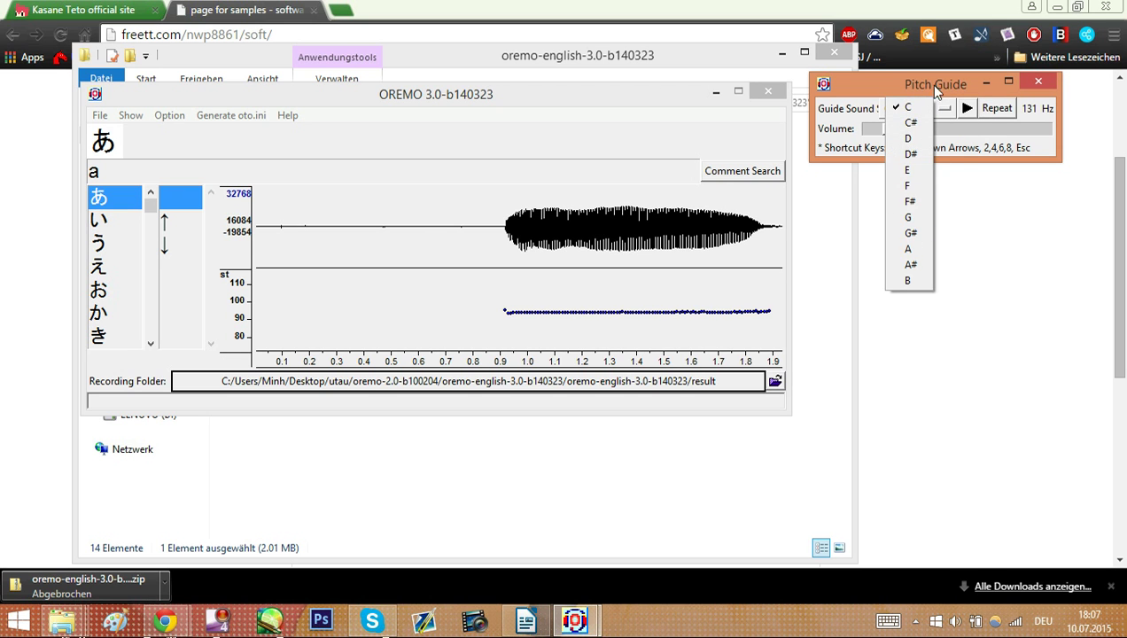
click(941, 86)
click(930, 108)
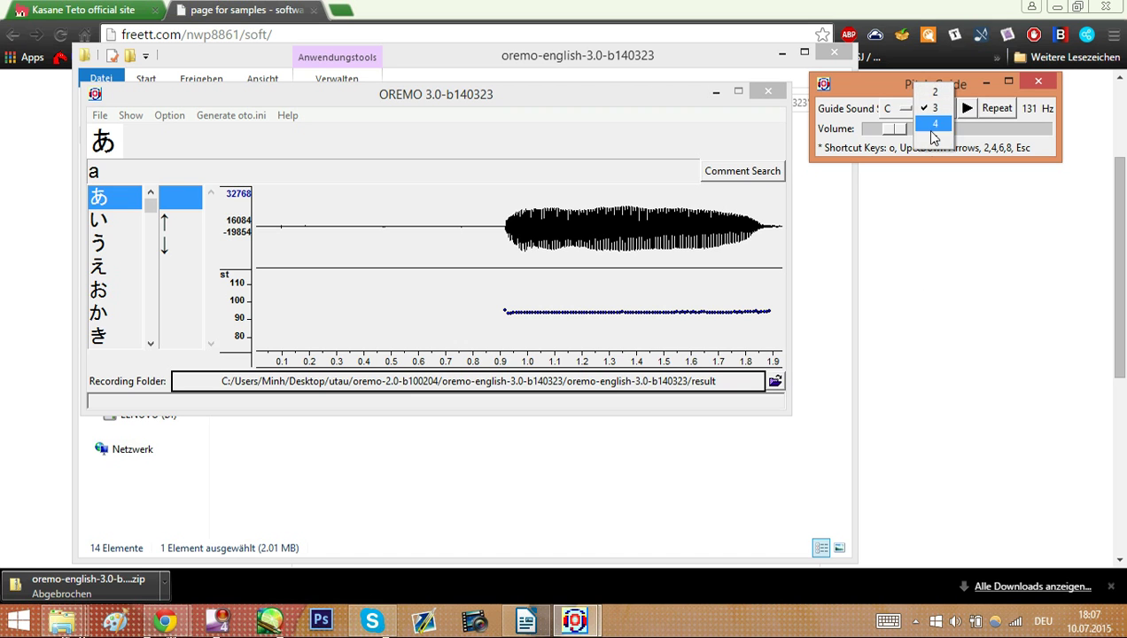
click(888, 83)
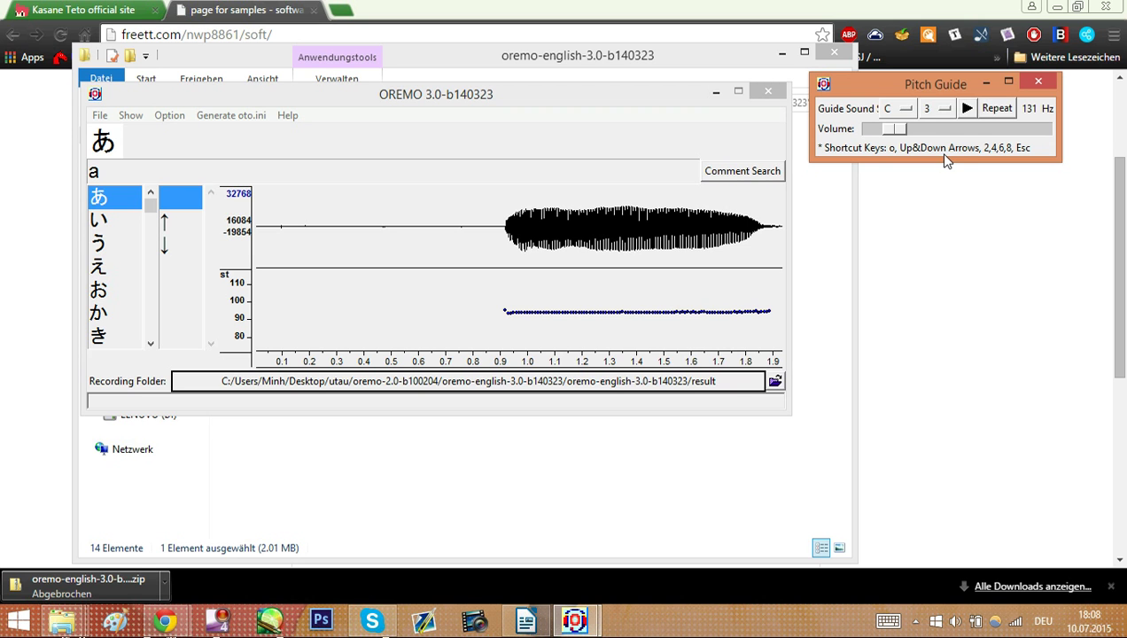
Enable Show Target Tone in Option > Advanced Settings.
click(182, 118)
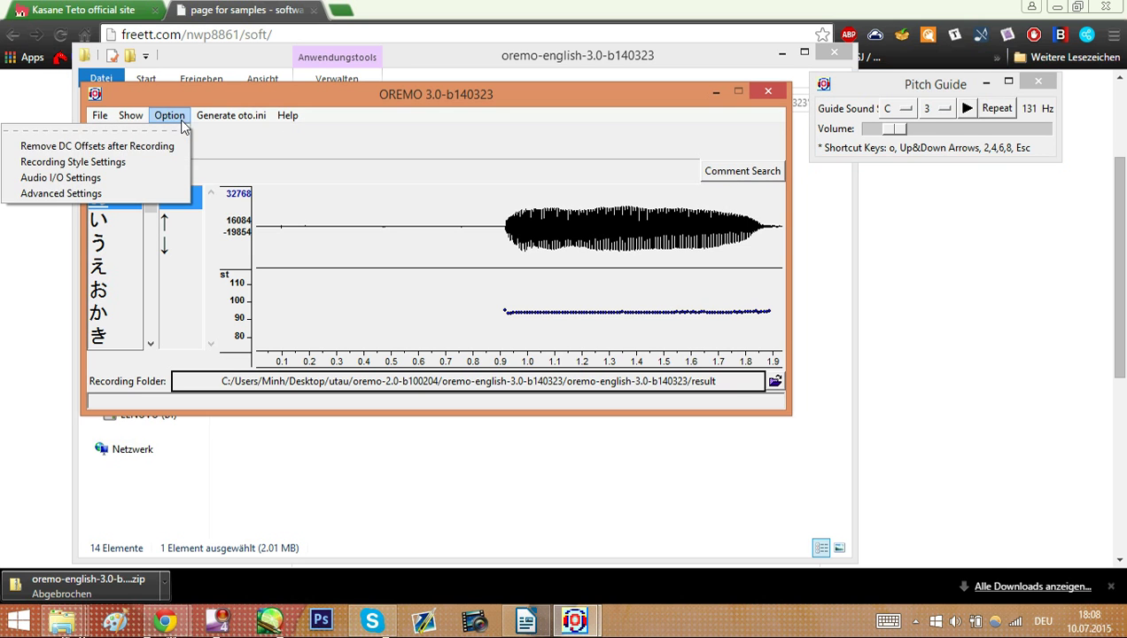
click(134, 197)
click(441, 449)
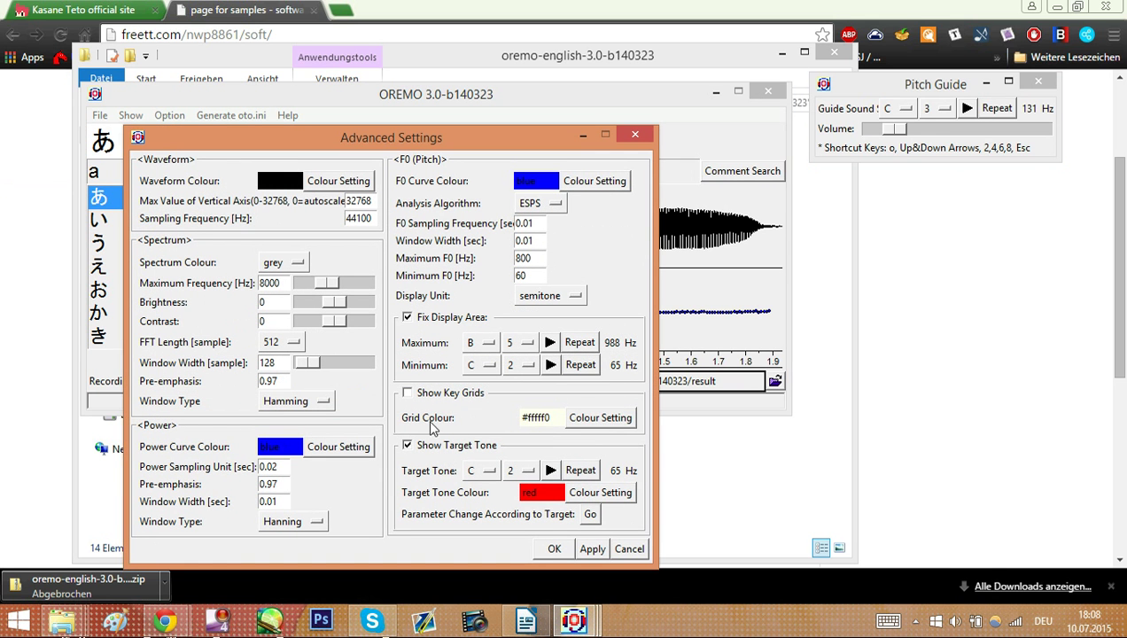
click(556, 549)
Set the target tone to note A, octave 3 in Advanced Settings.
click(130, 116)
mouse_move(166, 116)
click(123, 194)
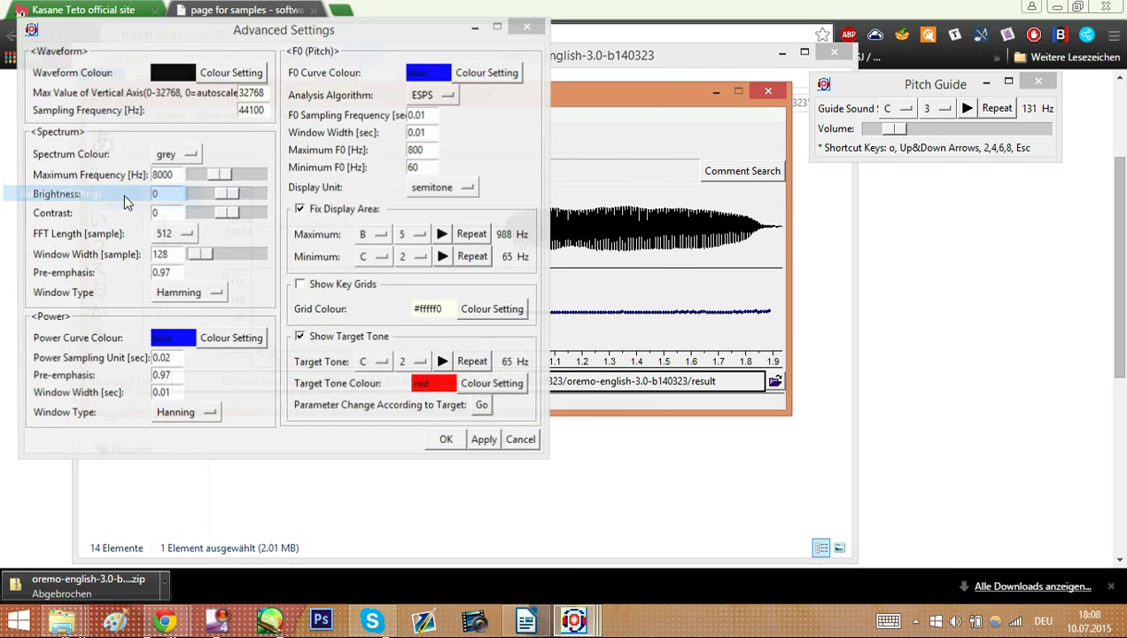
click(384, 364)
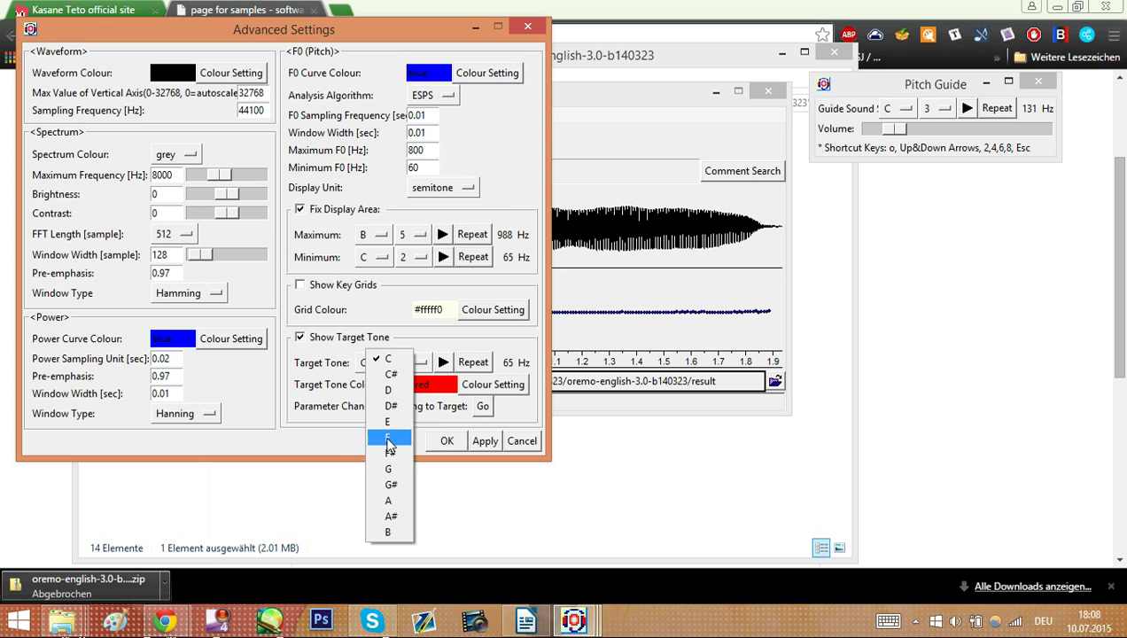
click(393, 497)
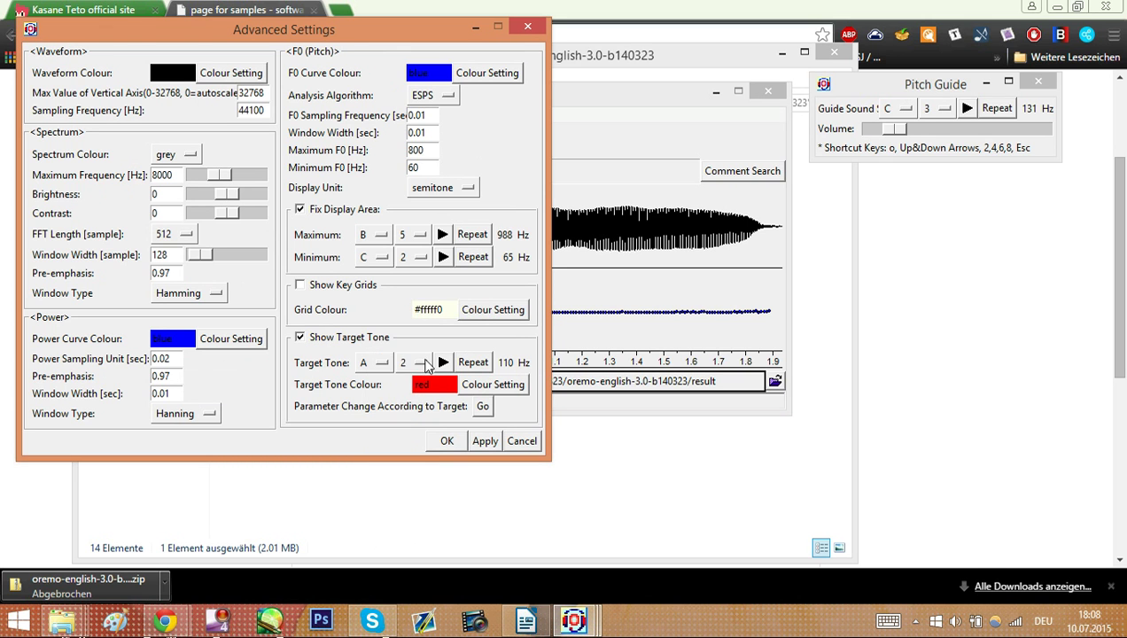
click(409, 362)
click(409, 380)
Confirm A3, then change the target tone to A#3 (233 Hz) and apply it.
click(447, 440)
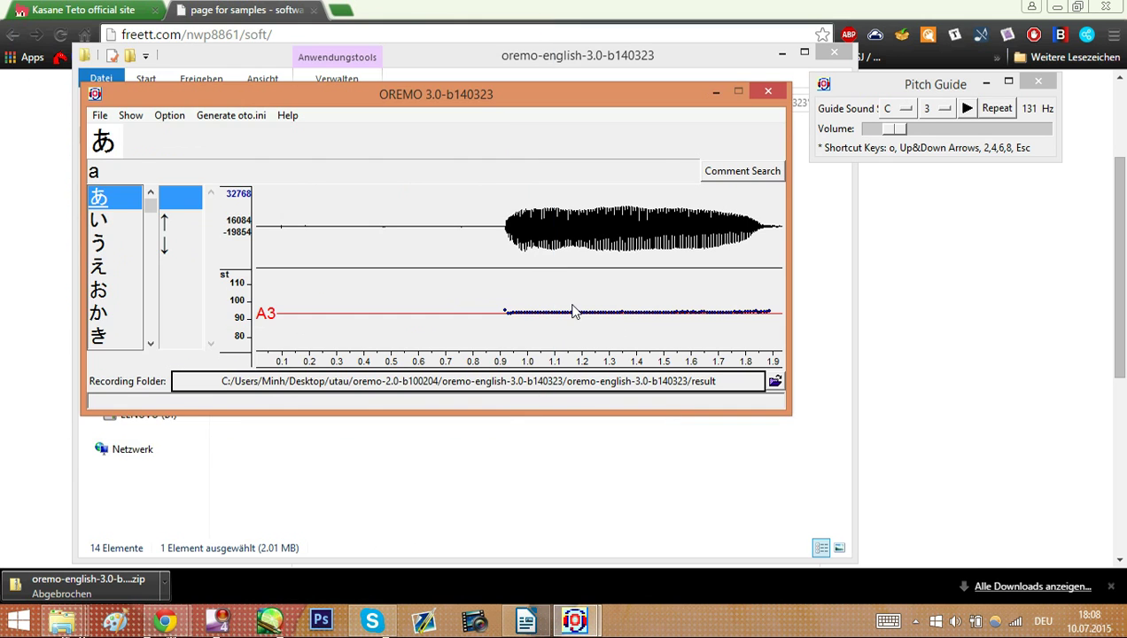
click(130, 115)
click(119, 193)
click(378, 361)
click(376, 377)
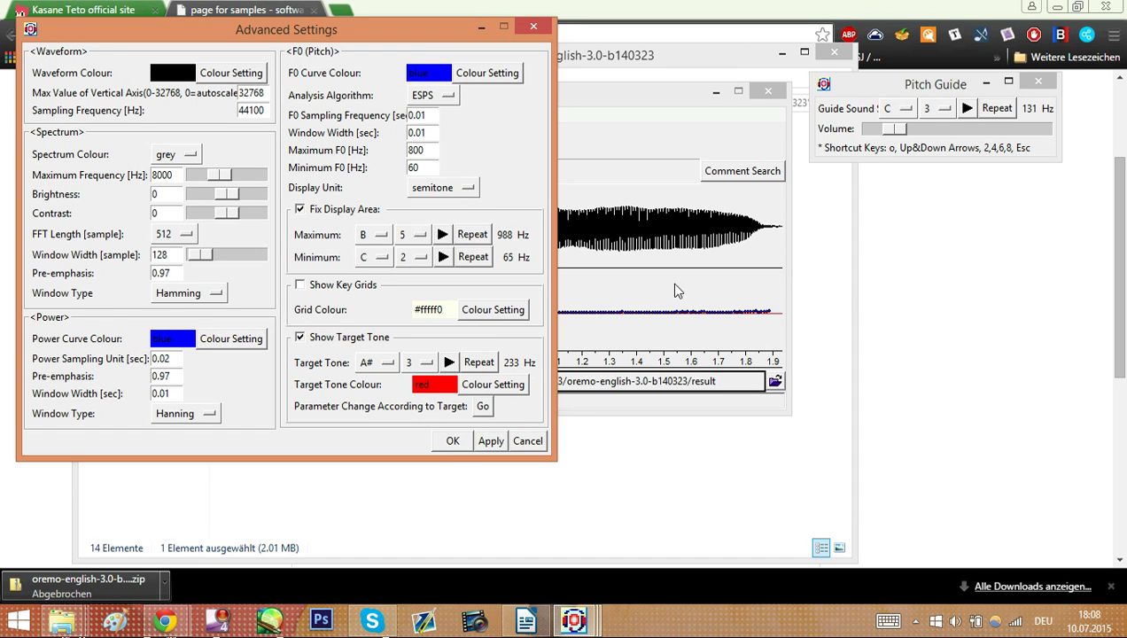
click(449, 438)
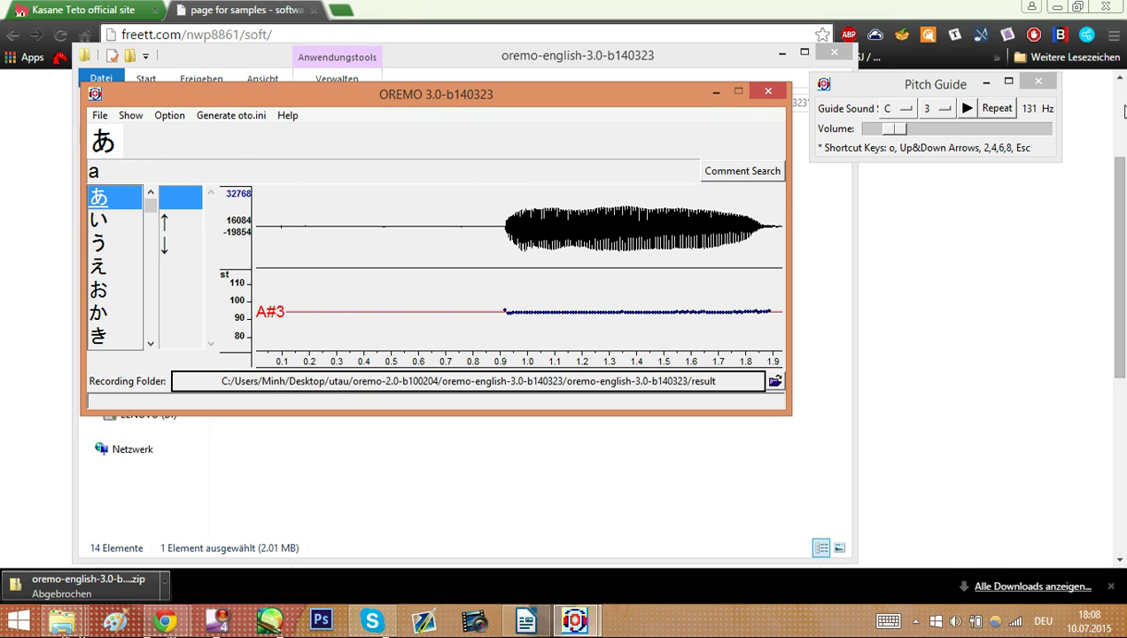
Set the Pitch Guide's guide sound to A#3 (233 Hz) and return focus to OREMO.
click(905, 110)
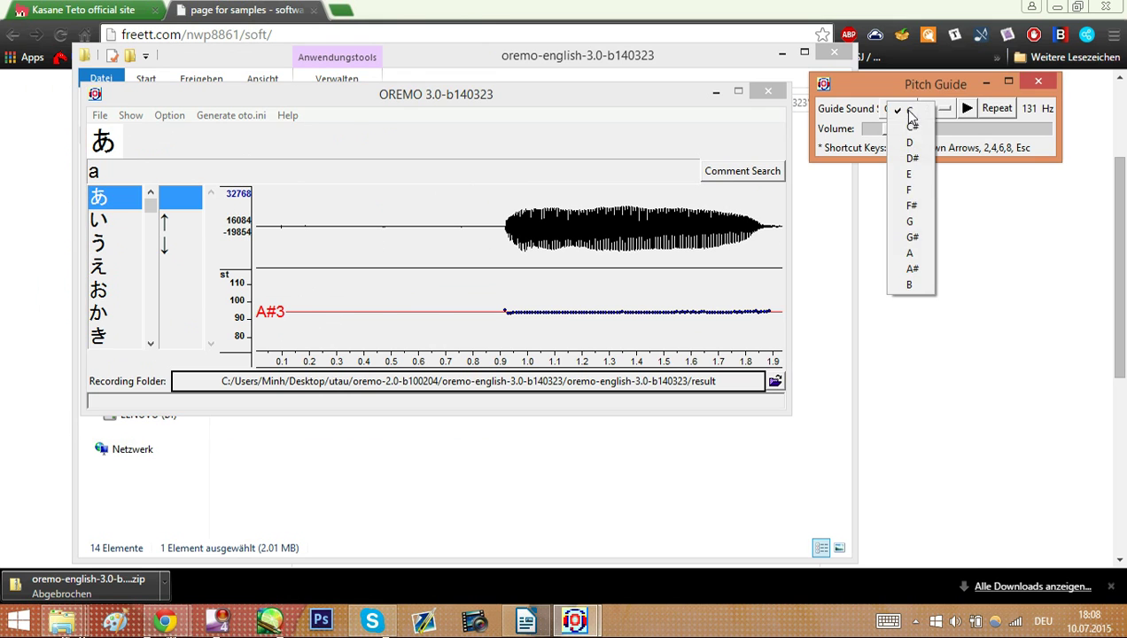
click(911, 268)
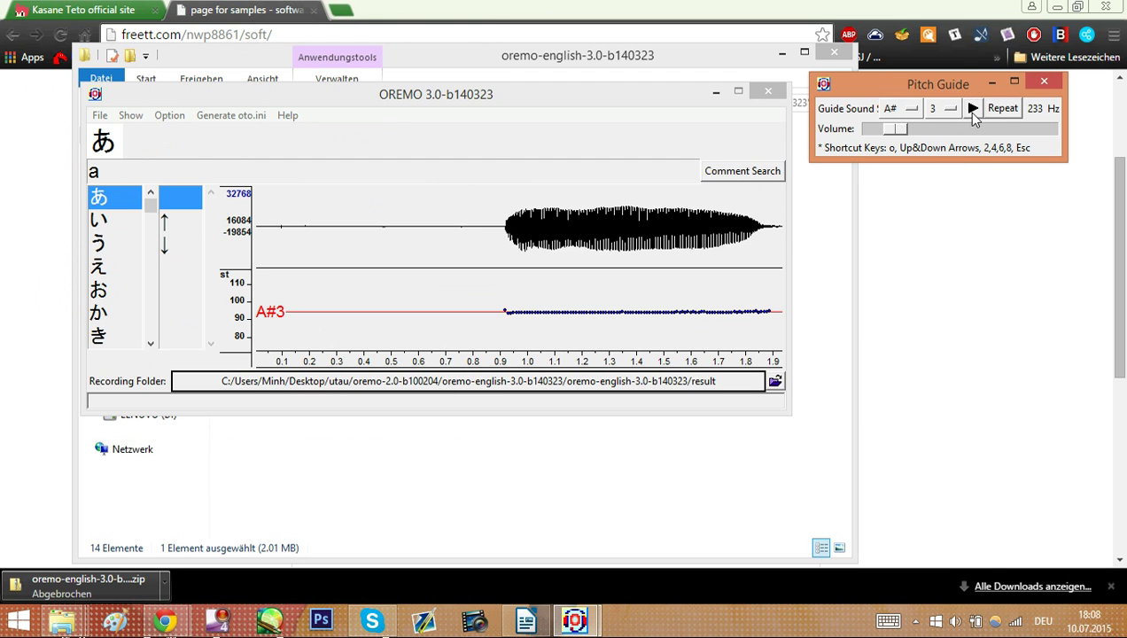
click(524, 104)
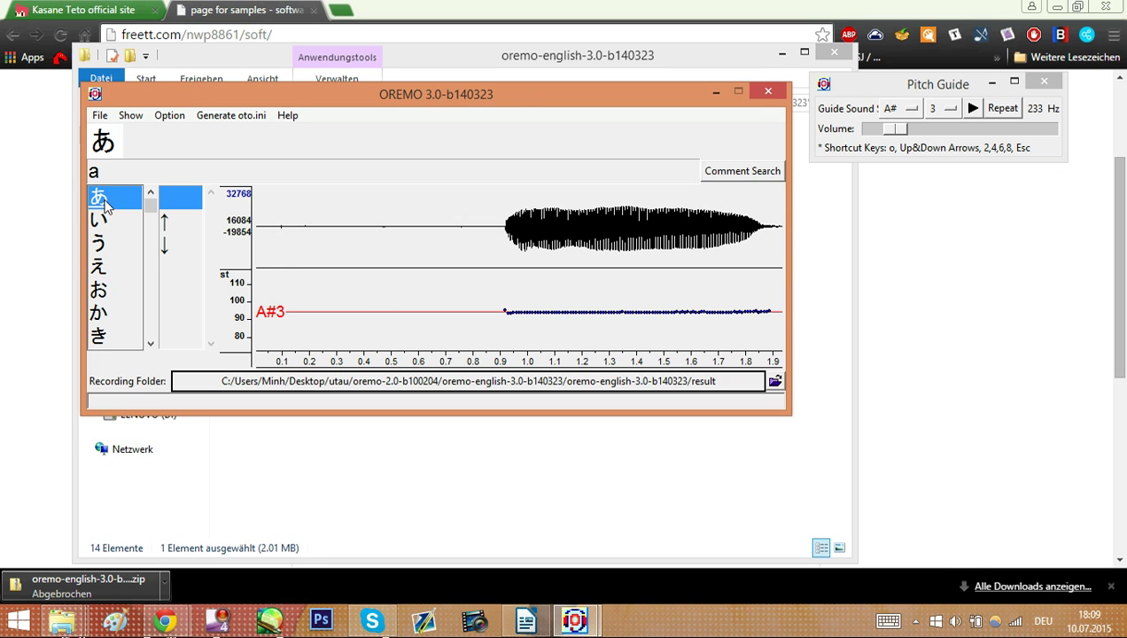
Move to い and record a first take of it.
key(Down)
key(r)
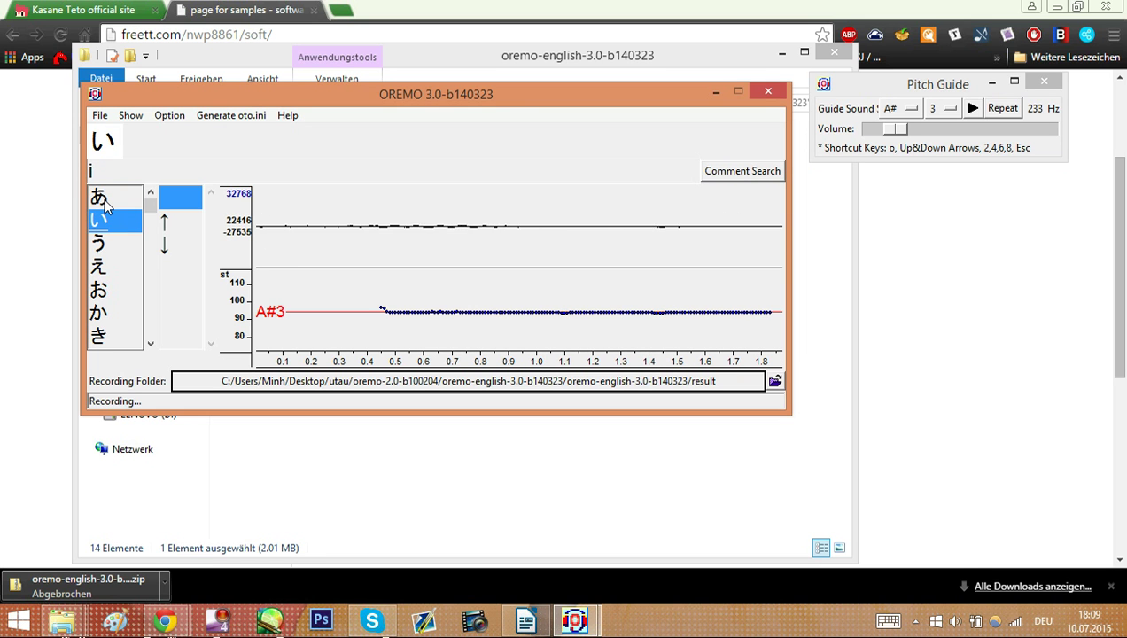
key(r)
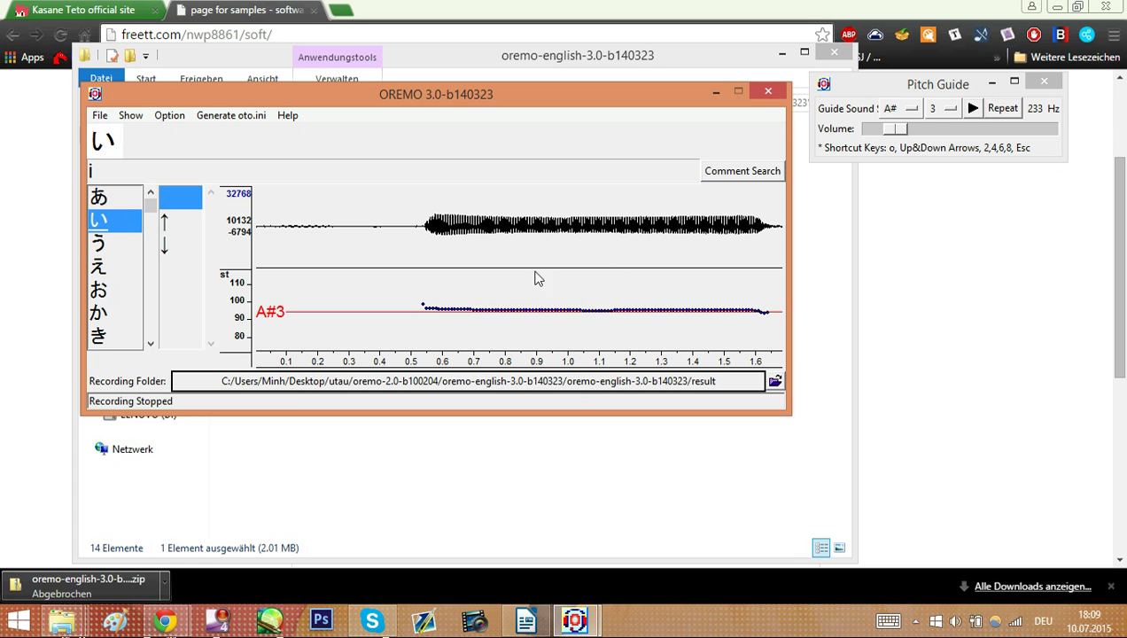
Play the A# guide tone for reference and re-record い twice at that pitch.
click(972, 108)
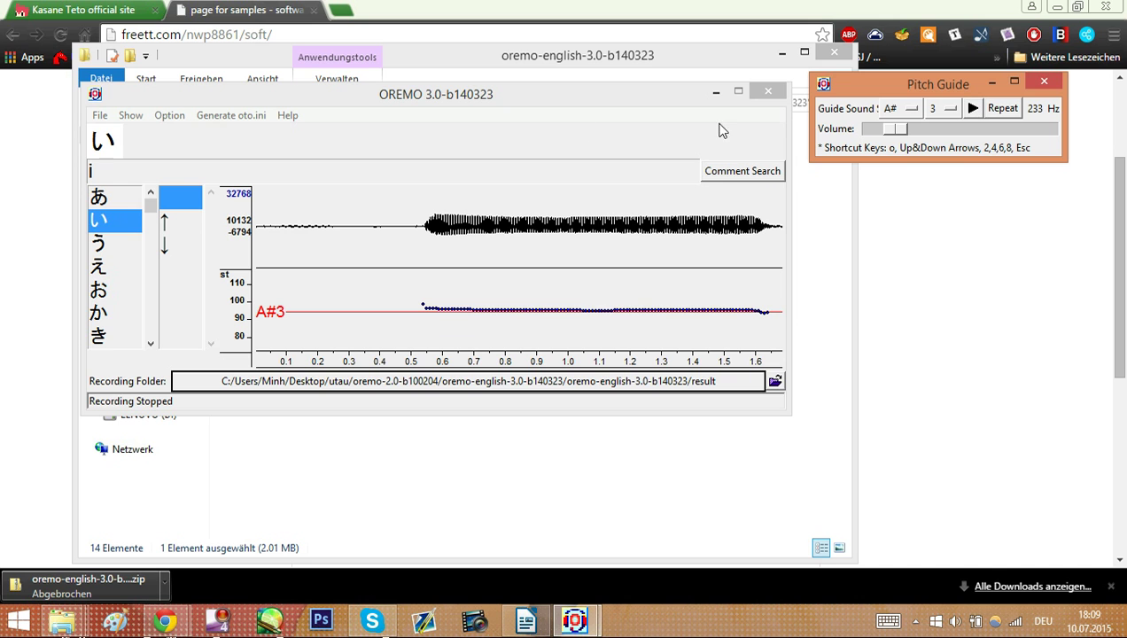
click(550, 103)
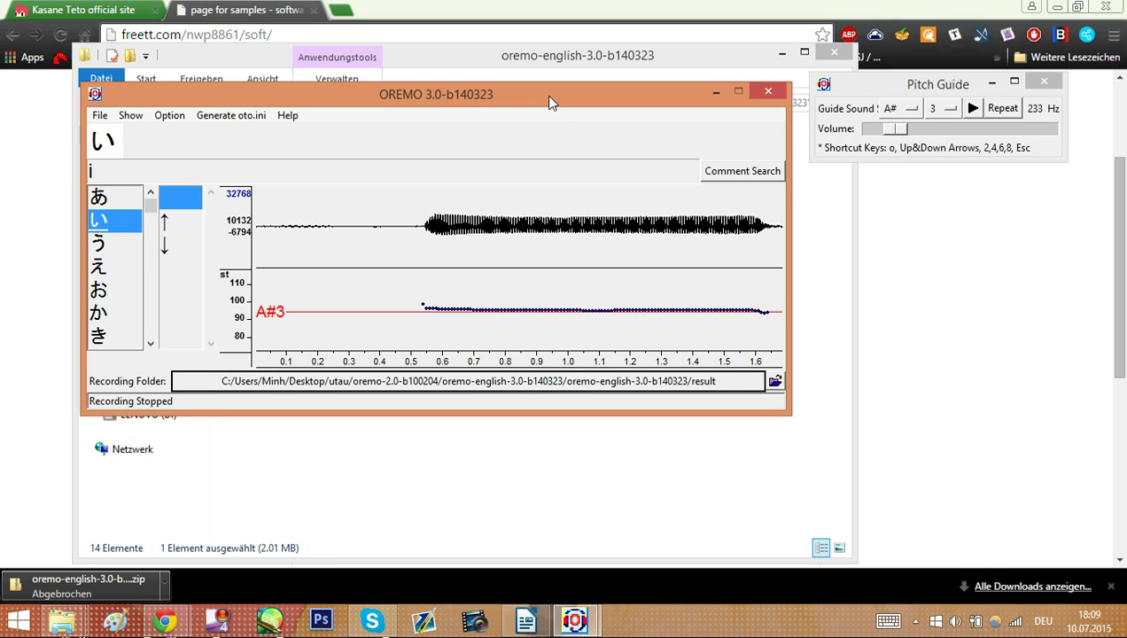
key(r)
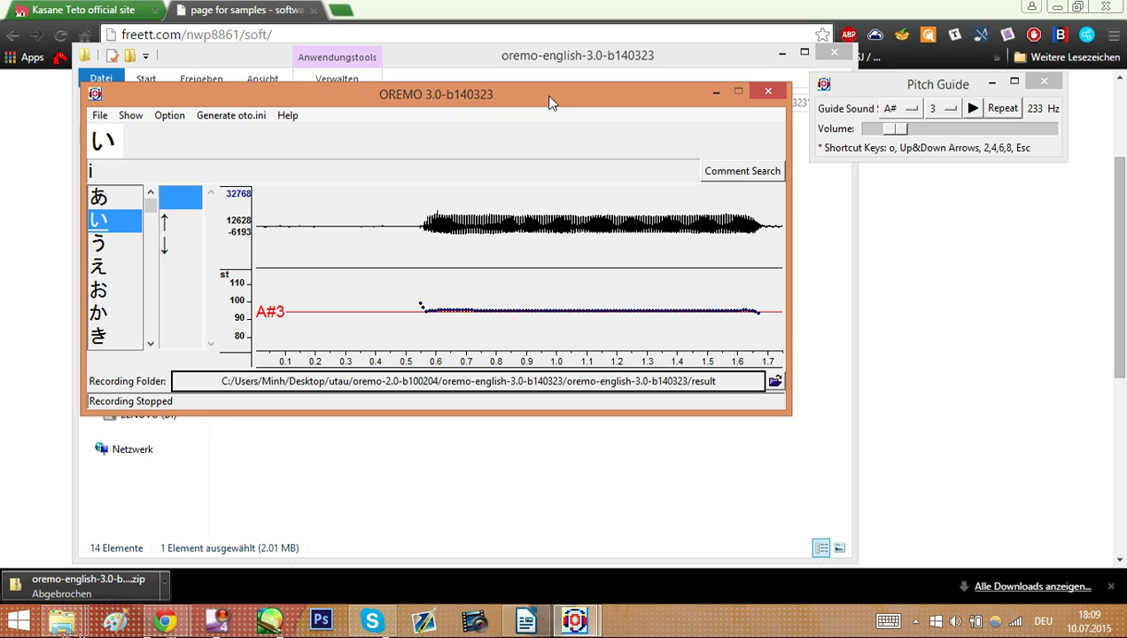
click(971, 108)
click(608, 110)
key(r)
key(r)
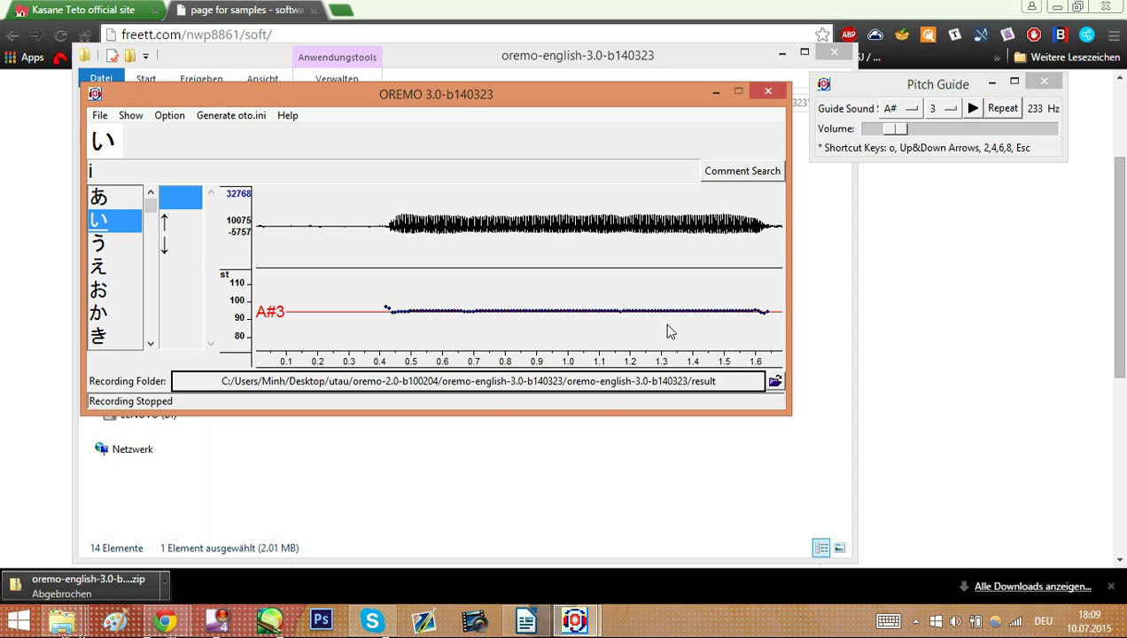
Step up and down through the syllable list past う, く, ぐ, え and ま.
key(Down)
key(Down)
key(Down)
key(Down)
key(Down)
key(Down)
key(Down)
key(Down)
key(Down)
key(Down)
key(Down)
key(Down)
key(Down)
key(Down)
key(Down)
key(Down)
key(Down)
key(Down)
key(Down)
key(Down)
key(Down)
key(Down)
key(Down)
key(Down)
key(Down)
key(Down)
key(Down)
key(Down)
key(Down)
key(Down)
key(Down)
key(Down)
key(Down)
key(Down)
key(Down)
key(Down)
key(Down)
key(Down)
key(Down)
key(Down)
key(Down)
key(Down)
key(Down)
key(Down)
key(Down)
key(Down)
key(Down)
key(Down)
key(Up)
key(Up)
key(Up)
key(Up)
key(Down)
key(Down)
key(Down)
key(Down)
key(Down)
key(Down)
key(Down)
key(Down)
key(Down)
key(Down)
key(Down)
key(Down)
key(Down)
key(Down)
key(Down)
key(Down)
key(Down)
key(Down)
key(Down)
key(Down)
key(Down)
key(Down)
key(Down)
key(Down)
key(Down)
key(Down)
key(Down)
key(Down)
key(Down)
key(Down)
key(Down)
key(Down)
key(Down)
key(Down)
key(Down)
key(Down)
key(Down)
key(Down)
key(Down)
key(Down)
key(Down)
key(Down)
key(Down)
key(Down)
key(Down)
key(Down)
key(Down)
key(Down)
key(Down)
key(Down)
key(Down)
key(Down)
key(Down)
key(Down)
key(Down)
key(Down)
key(Down)
key(Down)
key(Down)
key(Down)
key(Down)
key(Down)
key(Down)
key(Down)
key(Down)
key(Up)
key(Up)
key(Up)
key(Up)
key(Up)
key(Up)
key(Up)
key(Up)
key(Up)
key(Up)
key(Up)
key(Up)
key(Up)
key(Down)
key(Down)
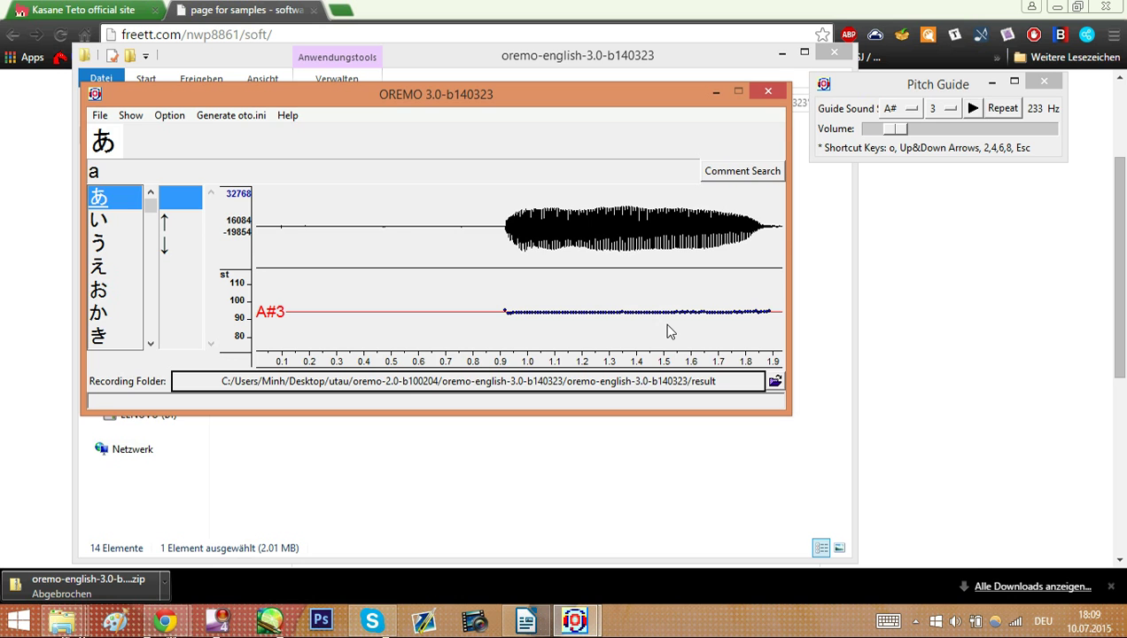
Advance the syllable list through け and つ to な, then preview the File Explorer windows.
key(Down)
key(Down)
key(Down)
key(Down)
key(Down)
key(Down)
key(Down)
key(Down)
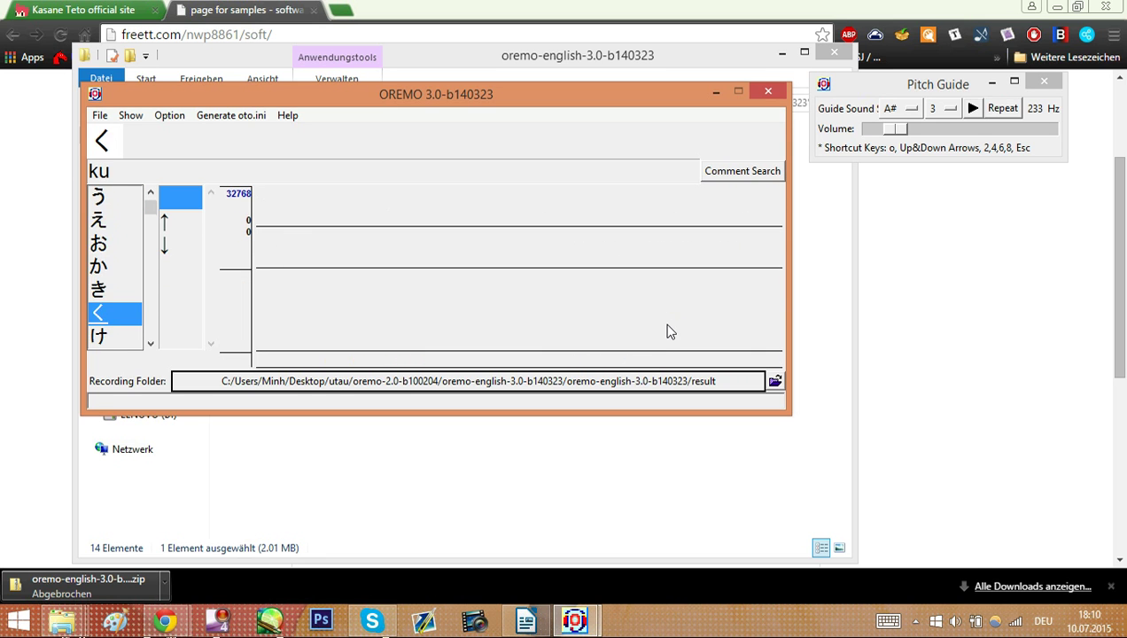
key(Down)
key(Down)
key(Down)
key(Down)
key(Down)
key(Down)
key(Down)
key(Down)
key(Down)
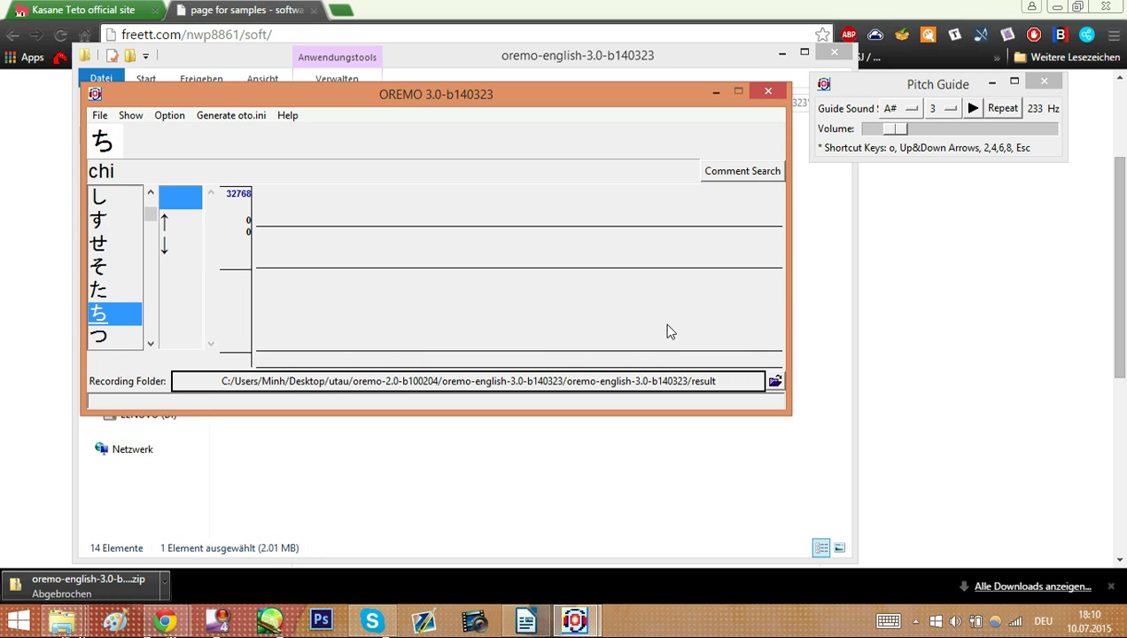
key(Down)
key(Down)
key(Down)
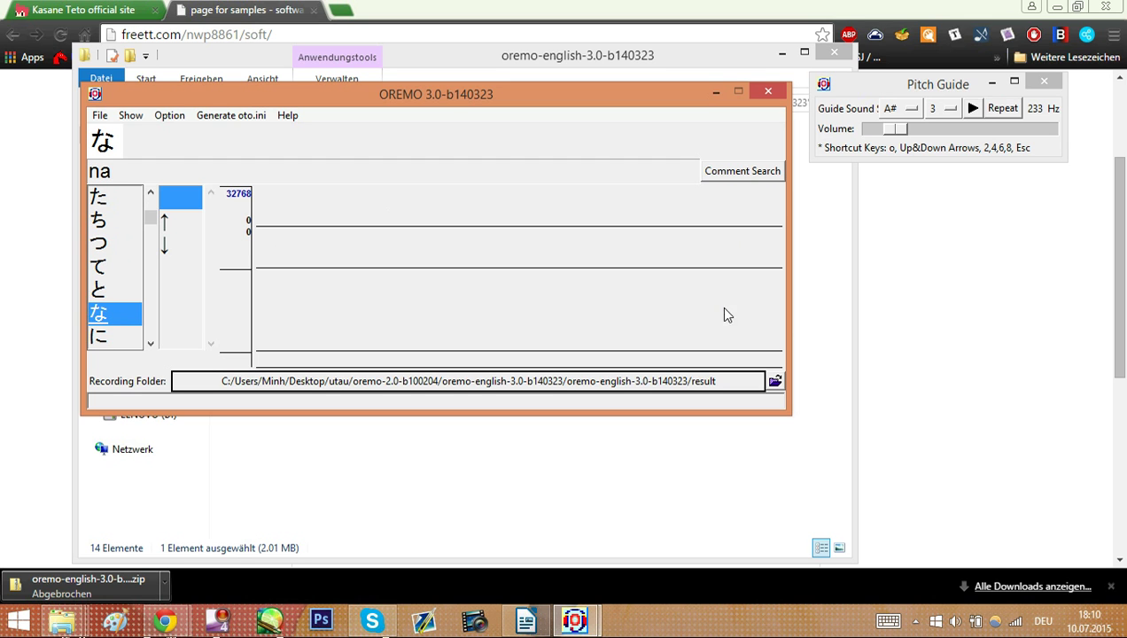
click(66, 624)
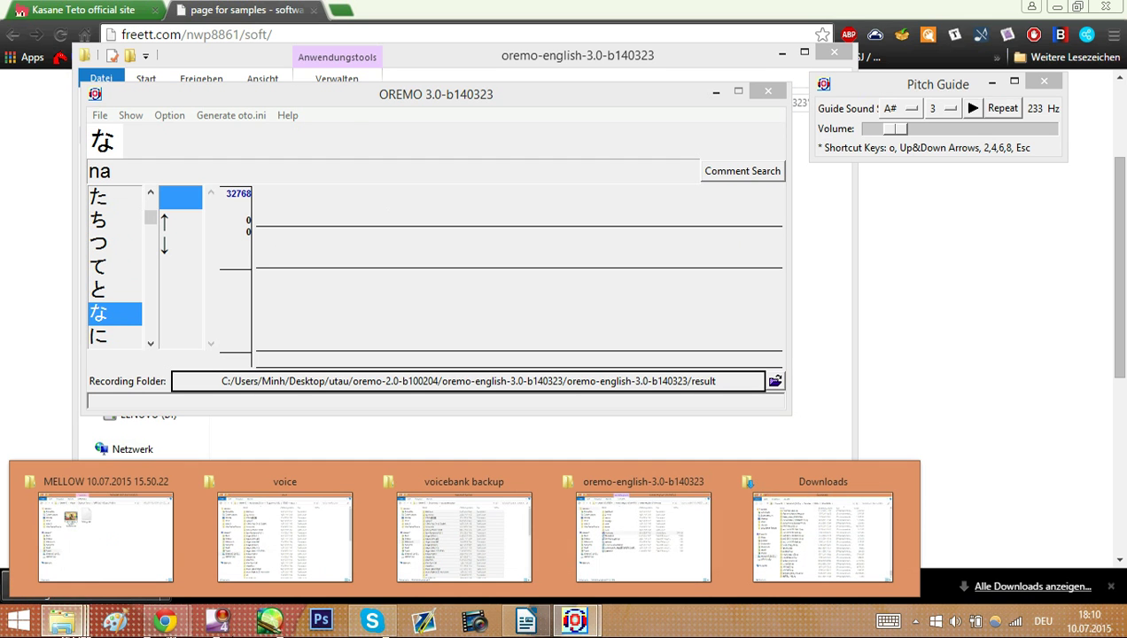
Open the oremo-english result folder to check the あ–お wav files, then minimize it.
click(646, 553)
click(260, 225)
double_click(259, 225)
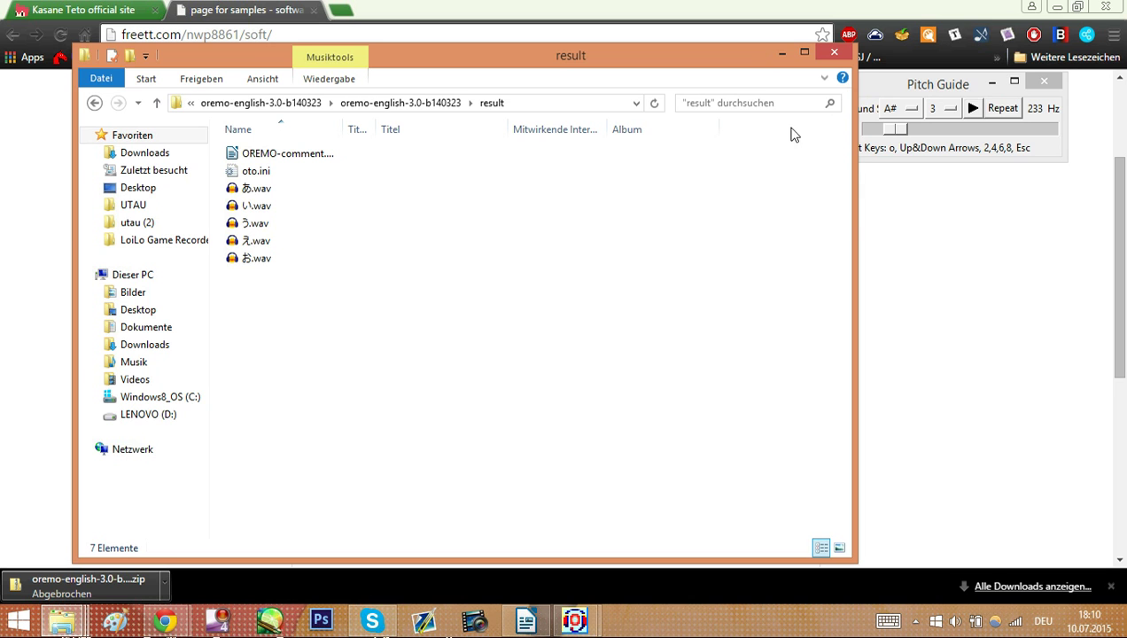
click(782, 53)
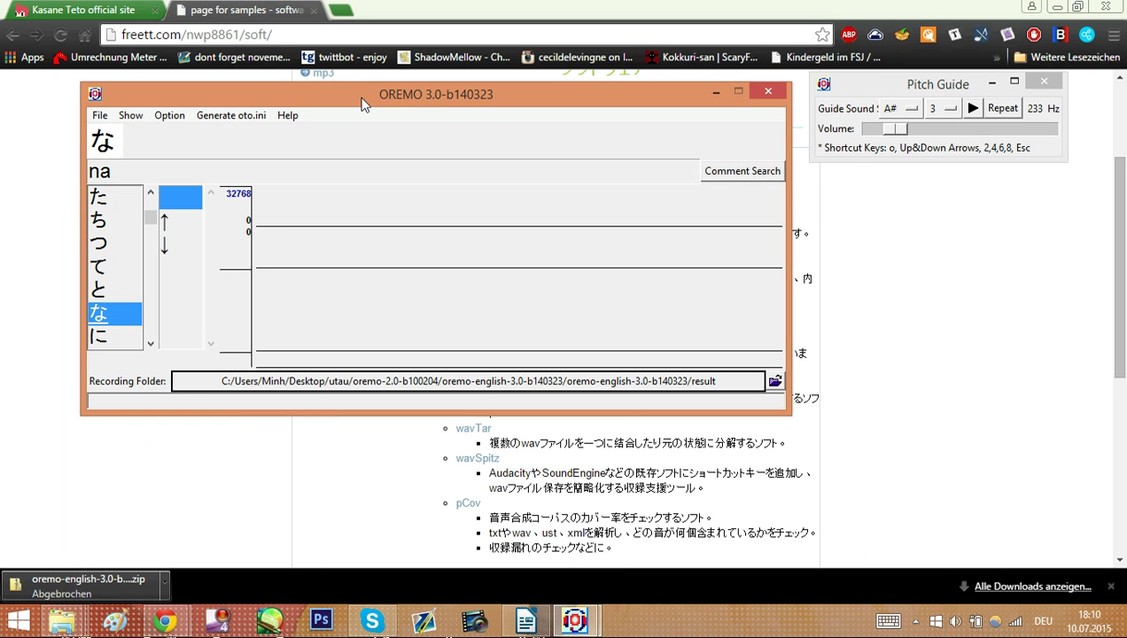
click(99, 119)
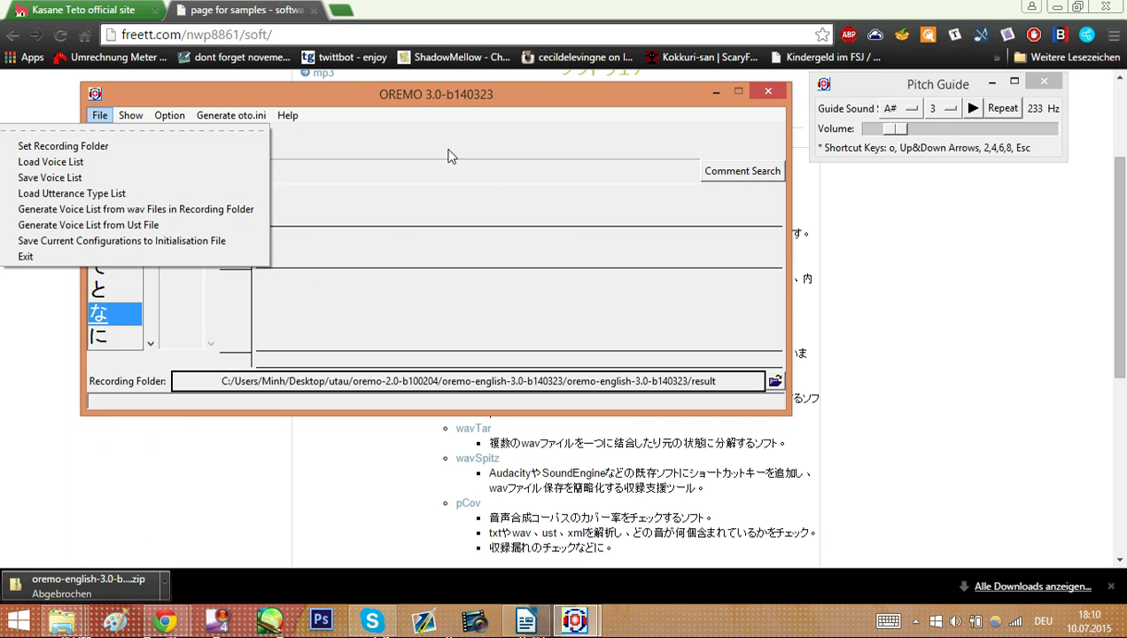
click(515, 174)
scroll(126, 228, up, 2)
scroll(125, 229, up, 4)
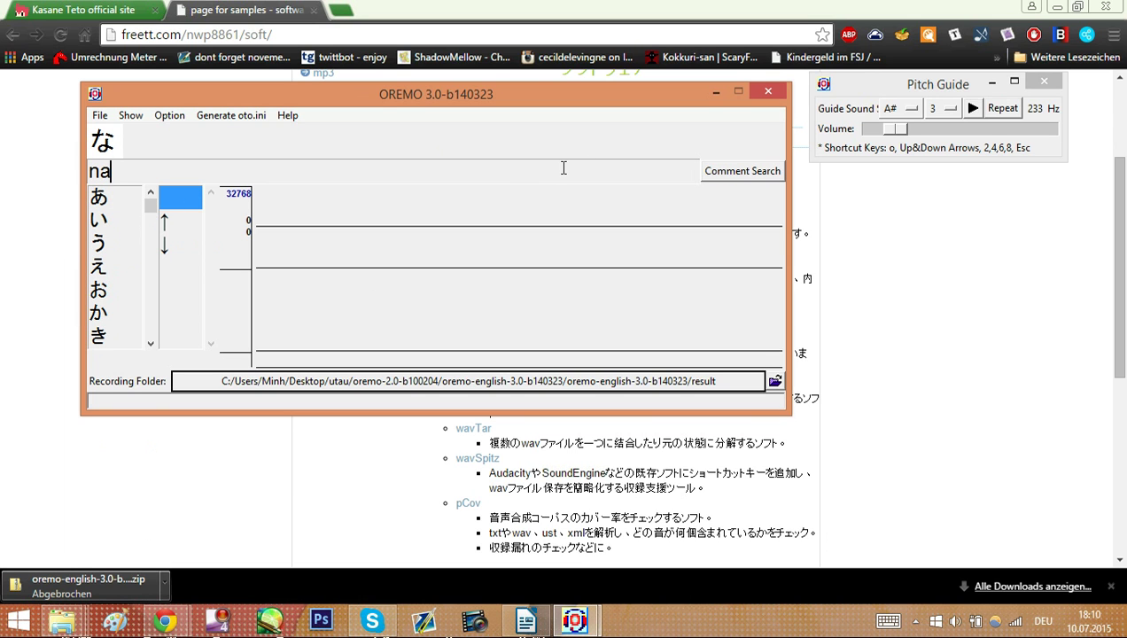